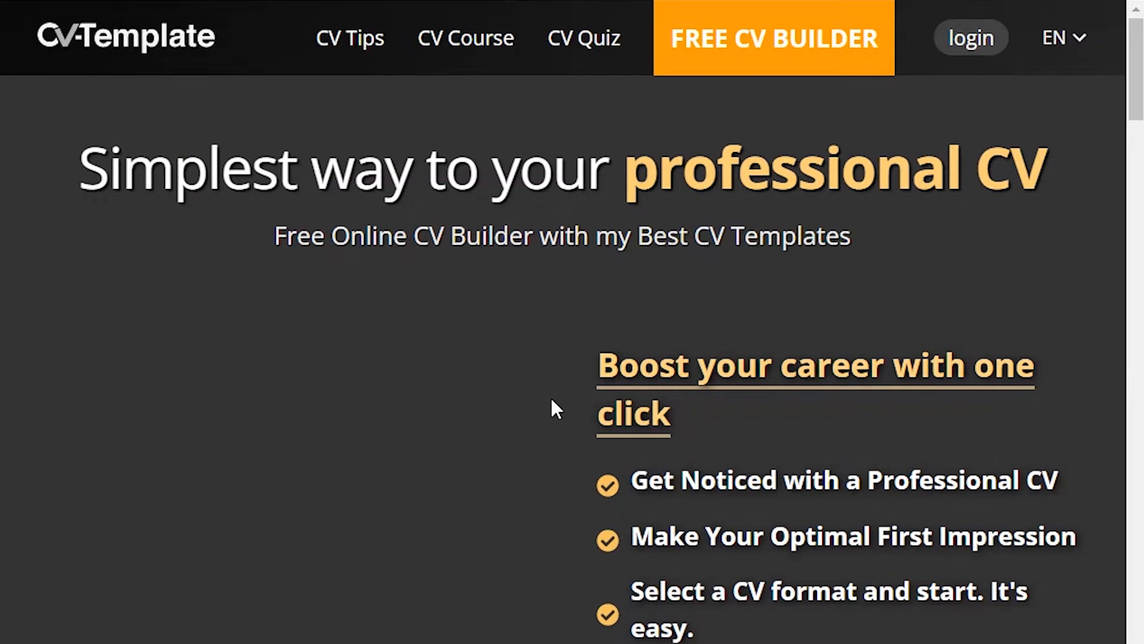
# Scroll the homepage down to the sample CV templates and the 'Start creating my CV!' button.
pyautogui.scroll(-5, 564, 449)
pyautogui.scroll(-10, 575, 470)
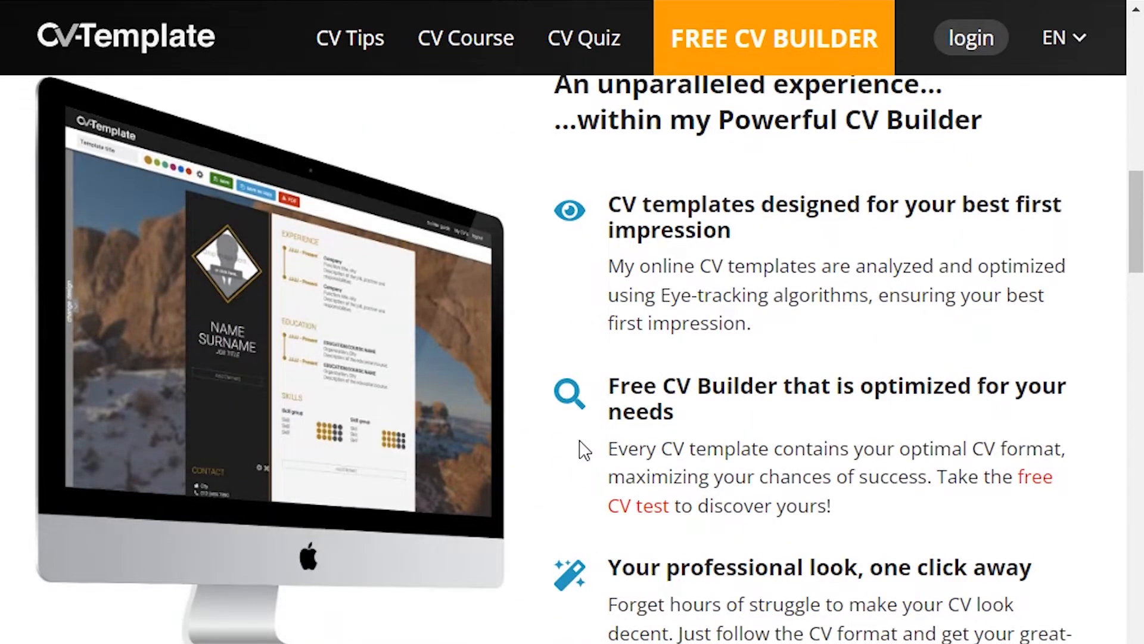
pyautogui.scroll(-13, 581, 450)
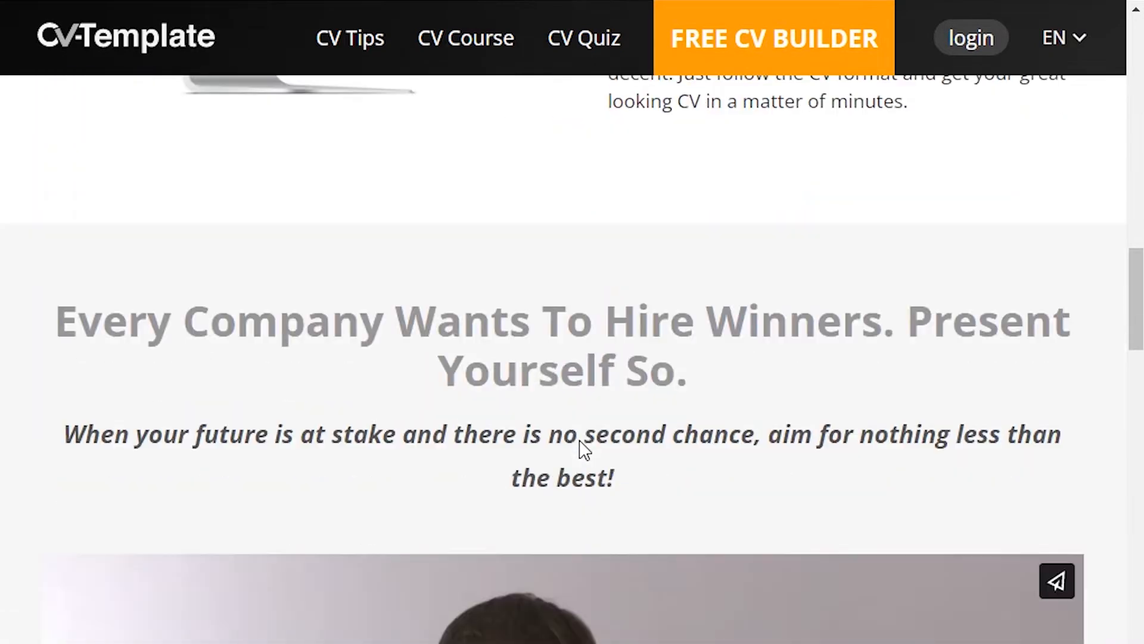
pyautogui.scroll(-6, 581, 441)
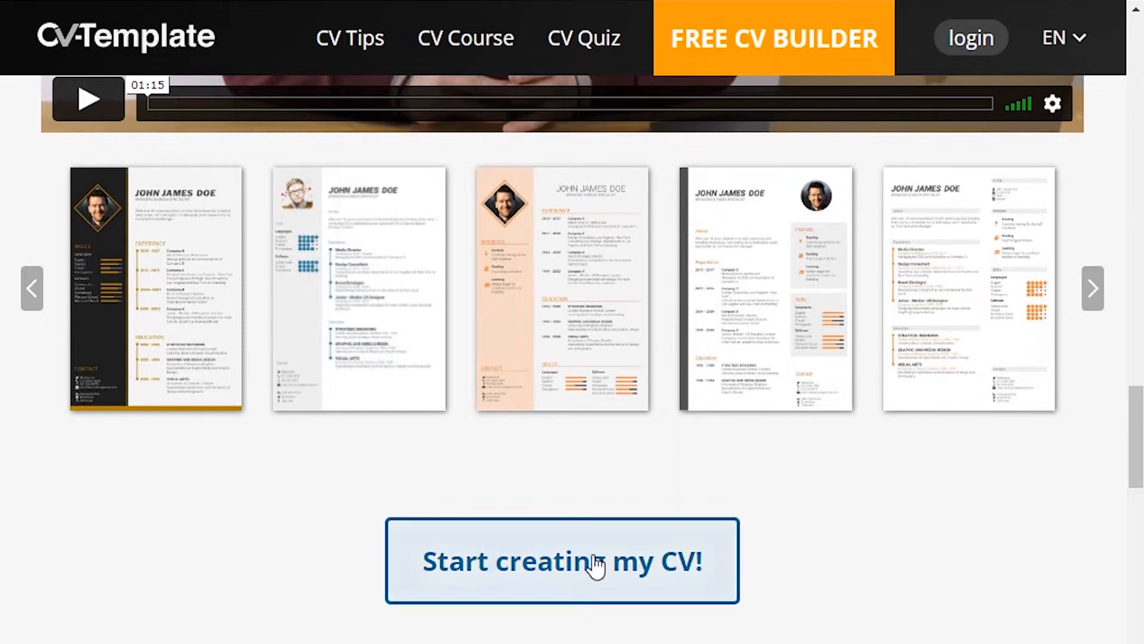
# Start creating a CV and scroll the gallery to the dark-sidebar, gold-accent template.
pyautogui.click(574, 559)
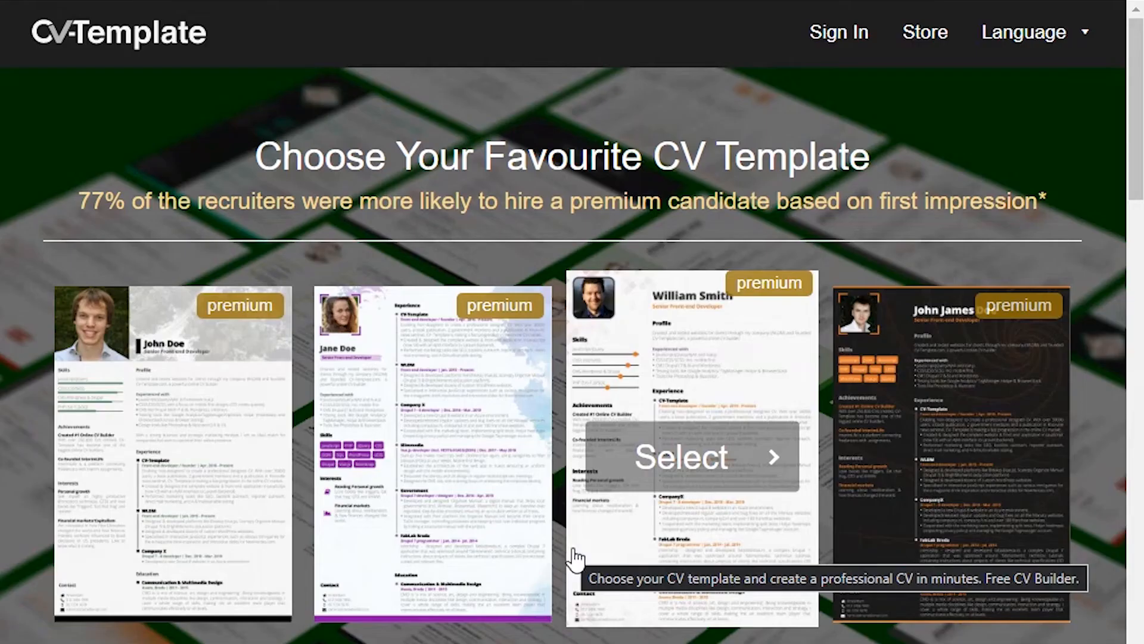
pyautogui.scroll(-5, 357, 444)
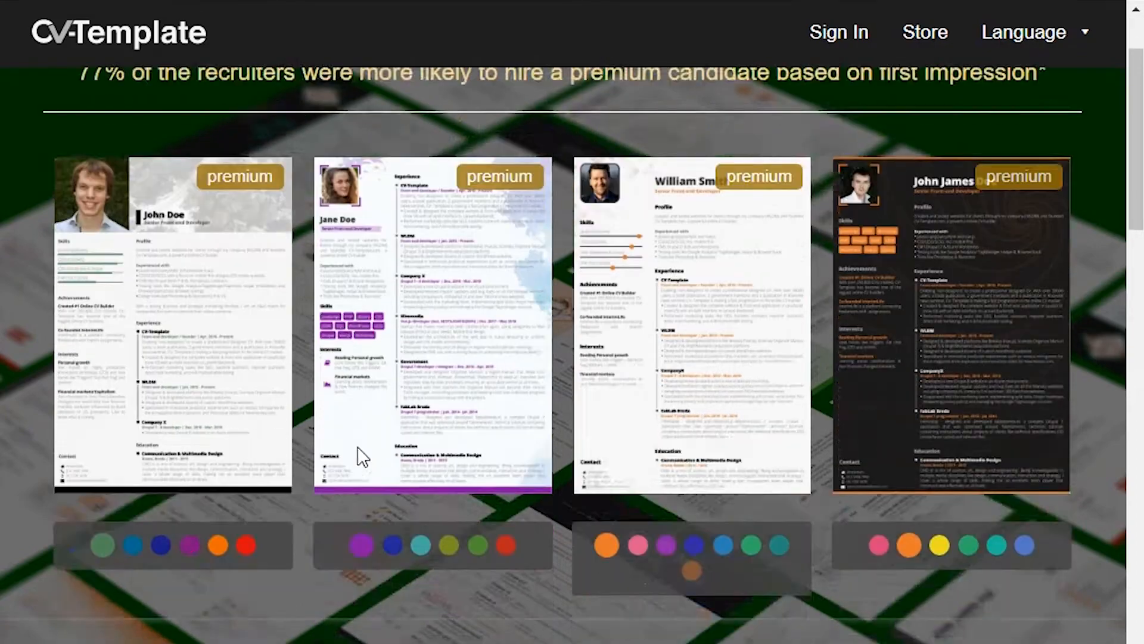
pyautogui.scroll(-8, 357, 451)
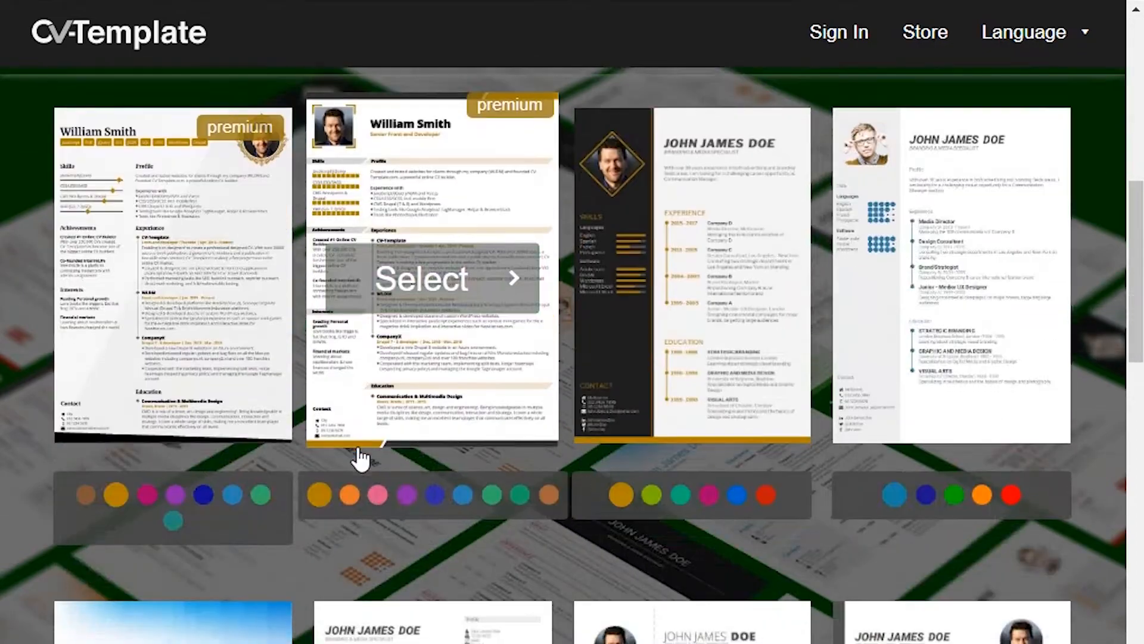
pyautogui.scroll(-8, 358, 450)
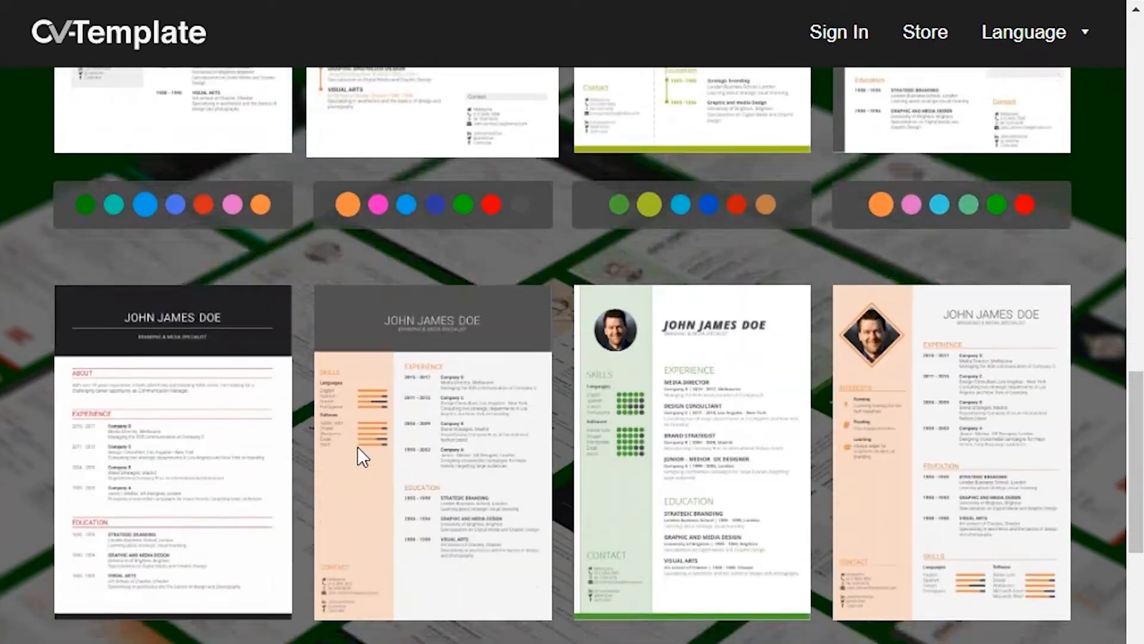
pyautogui.scroll(-3, 356, 446)
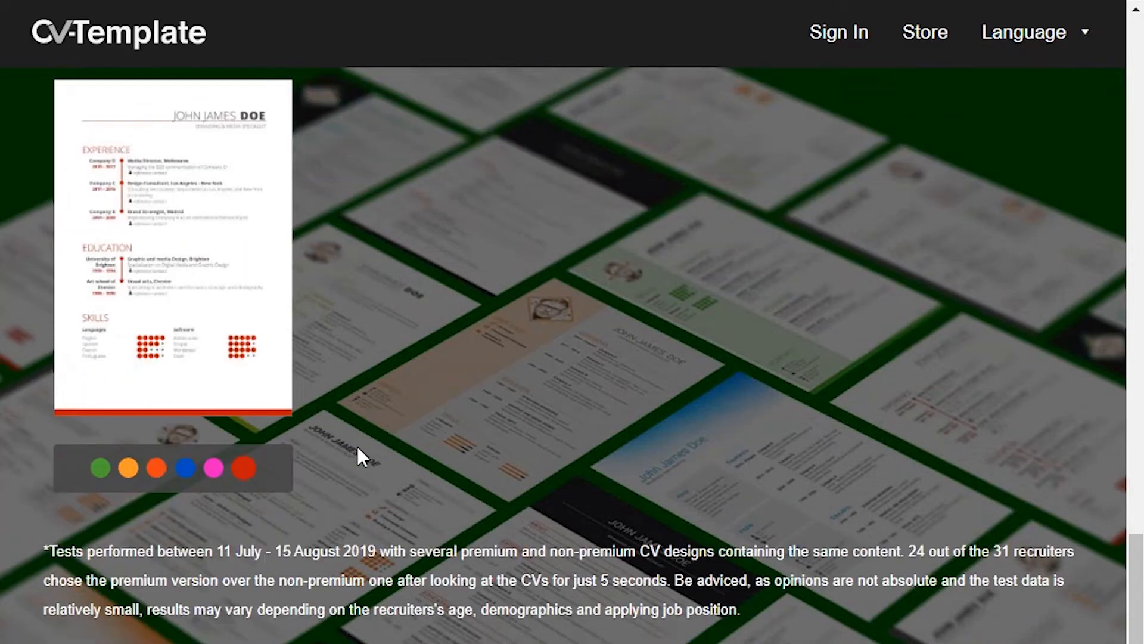
pyautogui.scroll(10, 357, 446)
pyautogui.scroll(12, 356, 446)
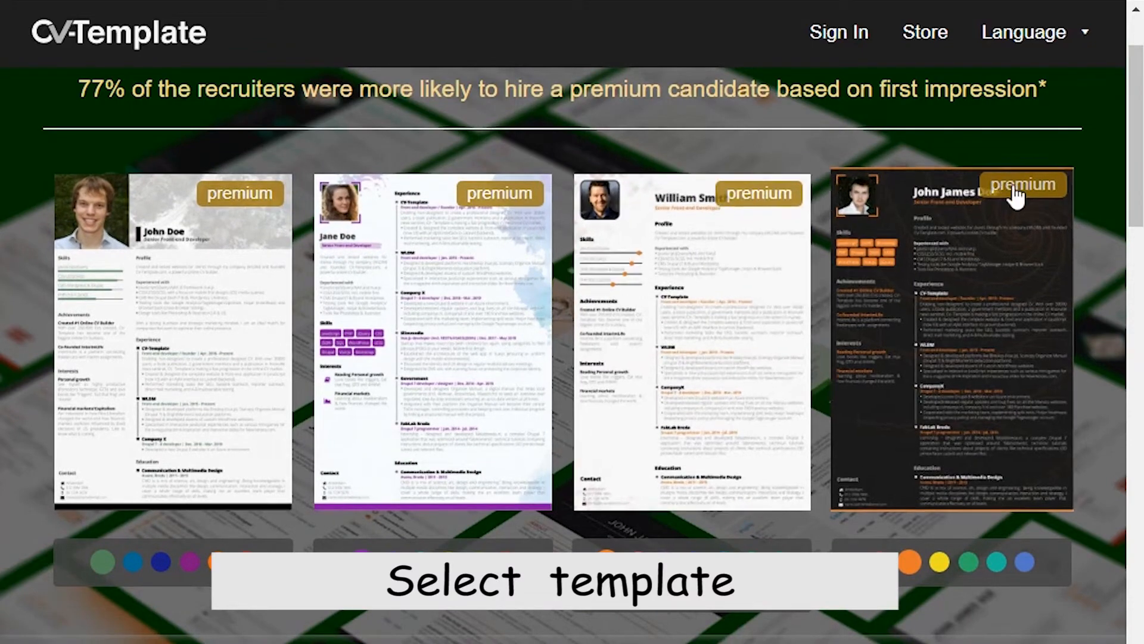
pyautogui.scroll(-5, 545, 343)
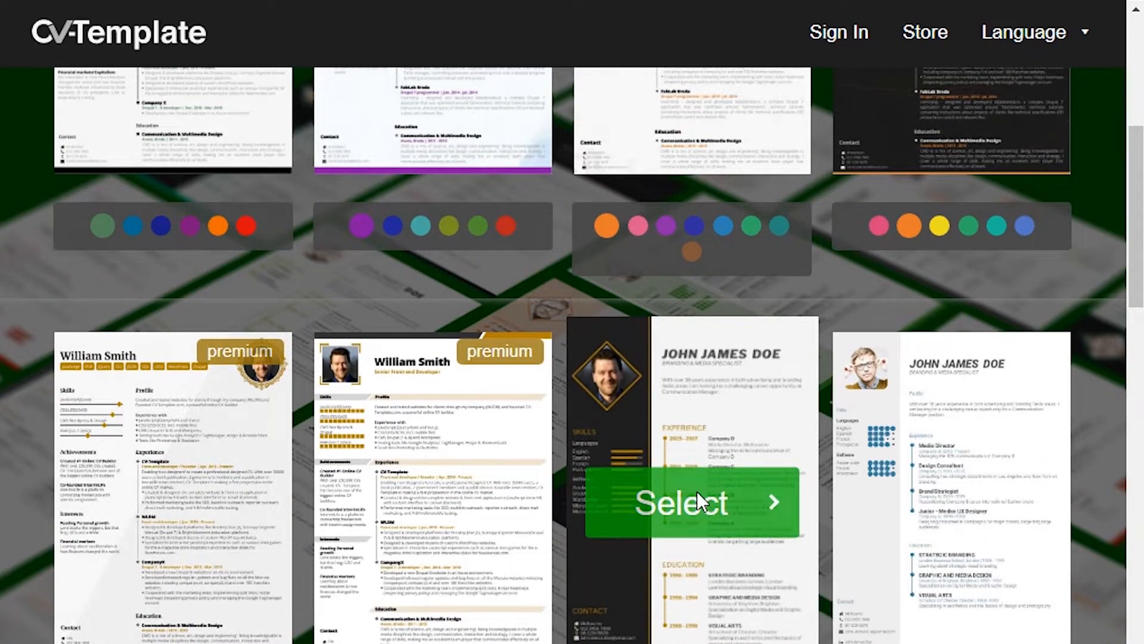
# Select the dark-sidebar template as a Standard CV and skip the Quick Basics tutorial.
pyautogui.click(698, 501)
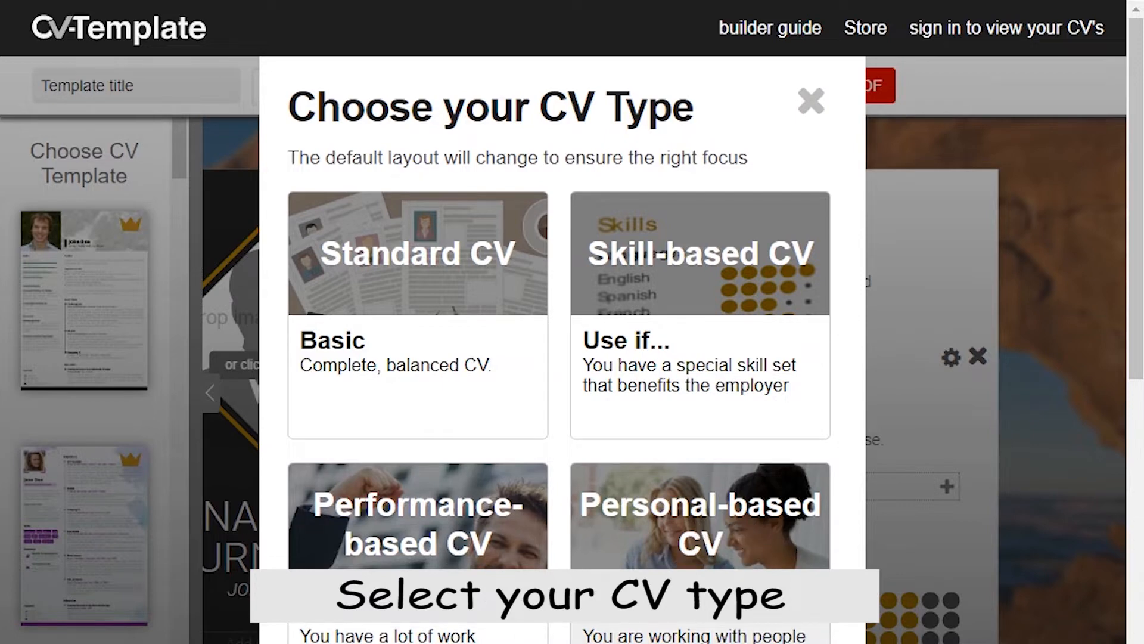
pyautogui.click(369, 317)
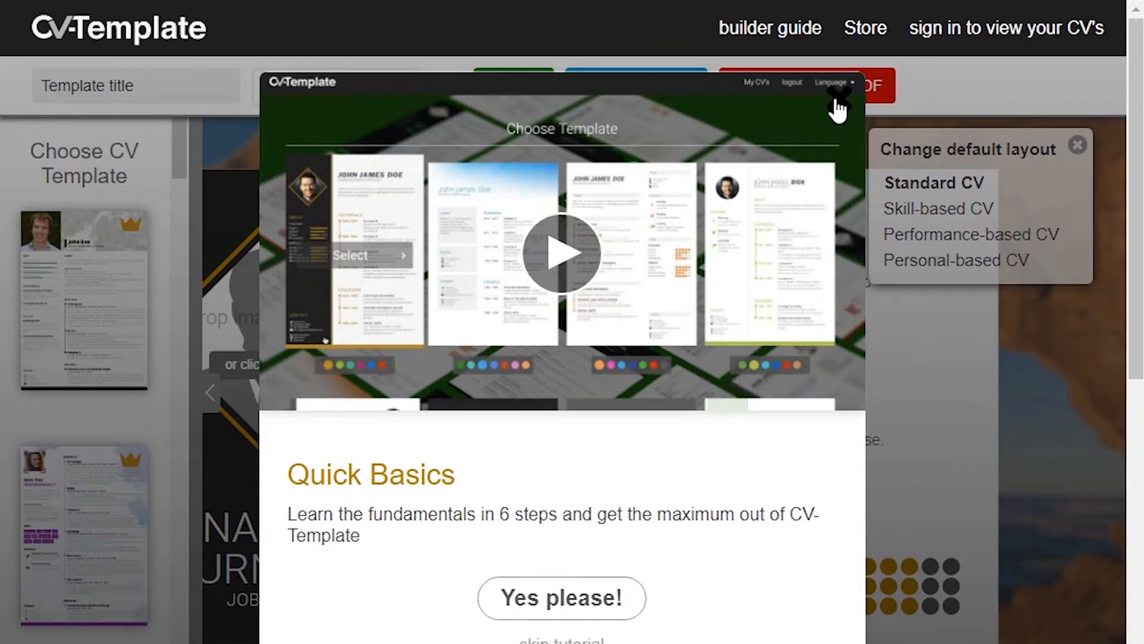
pyautogui.scroll(-2, 815, 137)
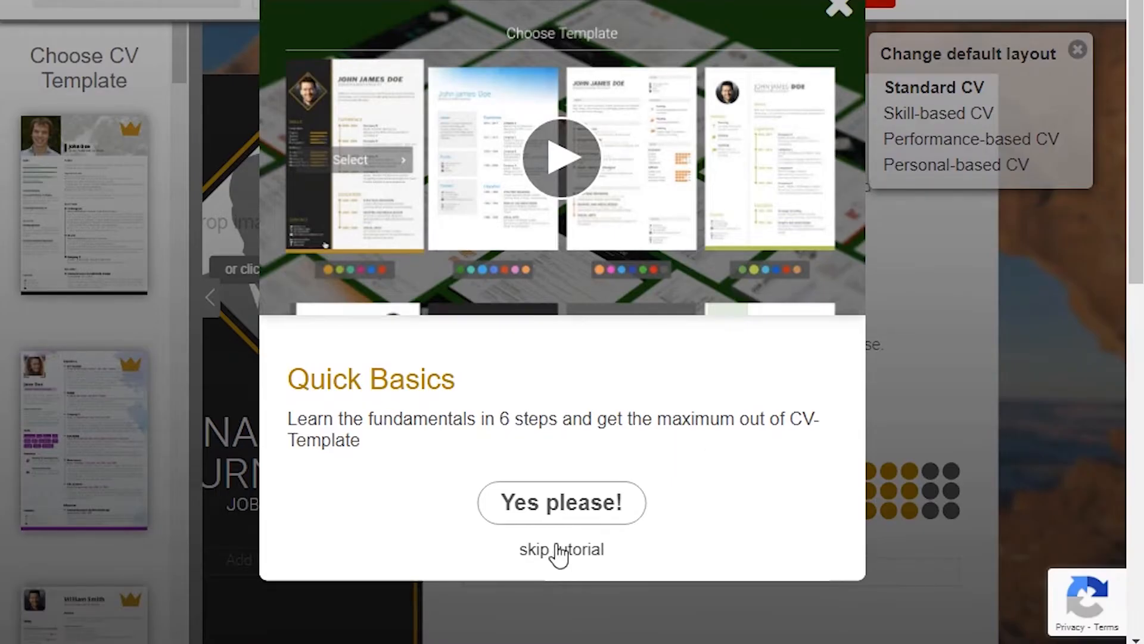
pyautogui.click(555, 550)
pyautogui.scroll(2, 555, 590)
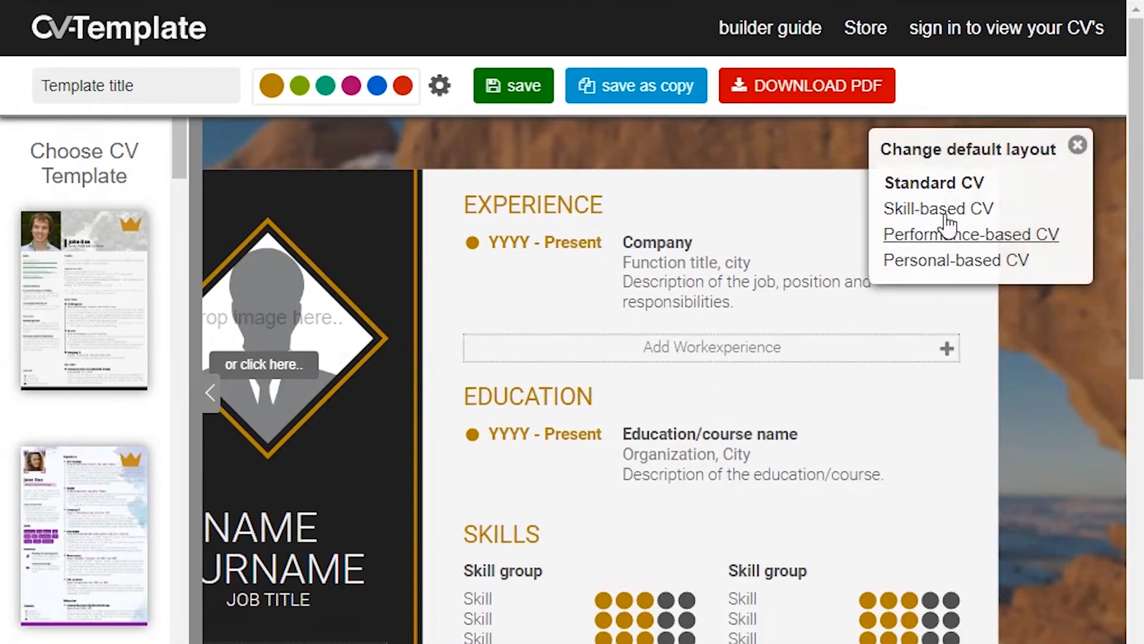
# Hide the layout panel and template list, then upload the portrait photo from Pictures.
pyautogui.click(1078, 145)
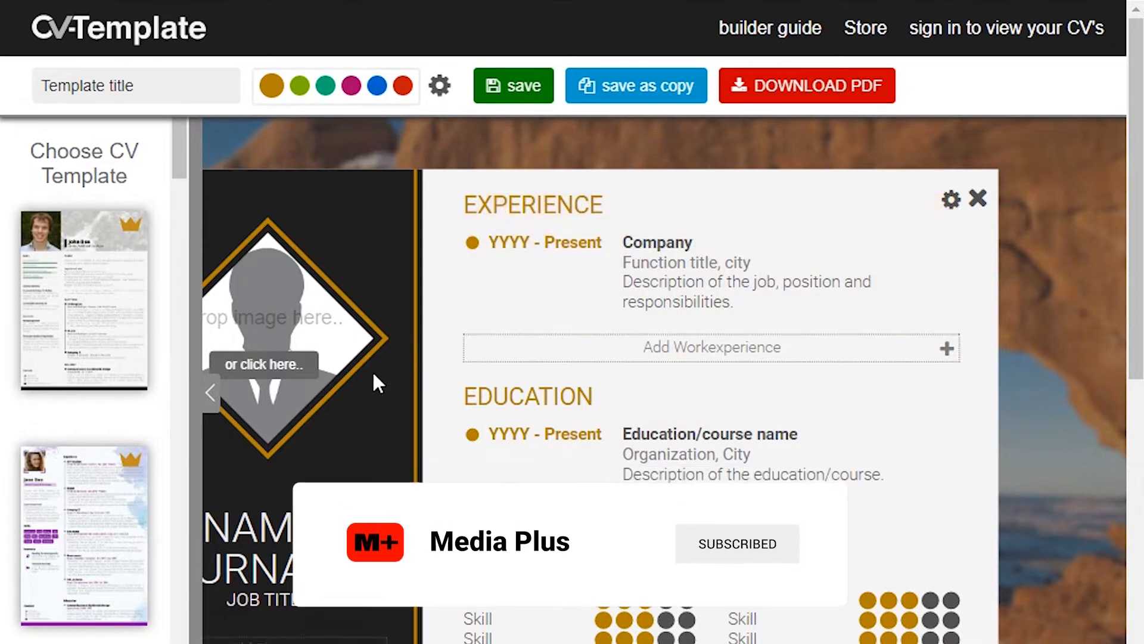
pyautogui.scroll(-1, 345, 468)
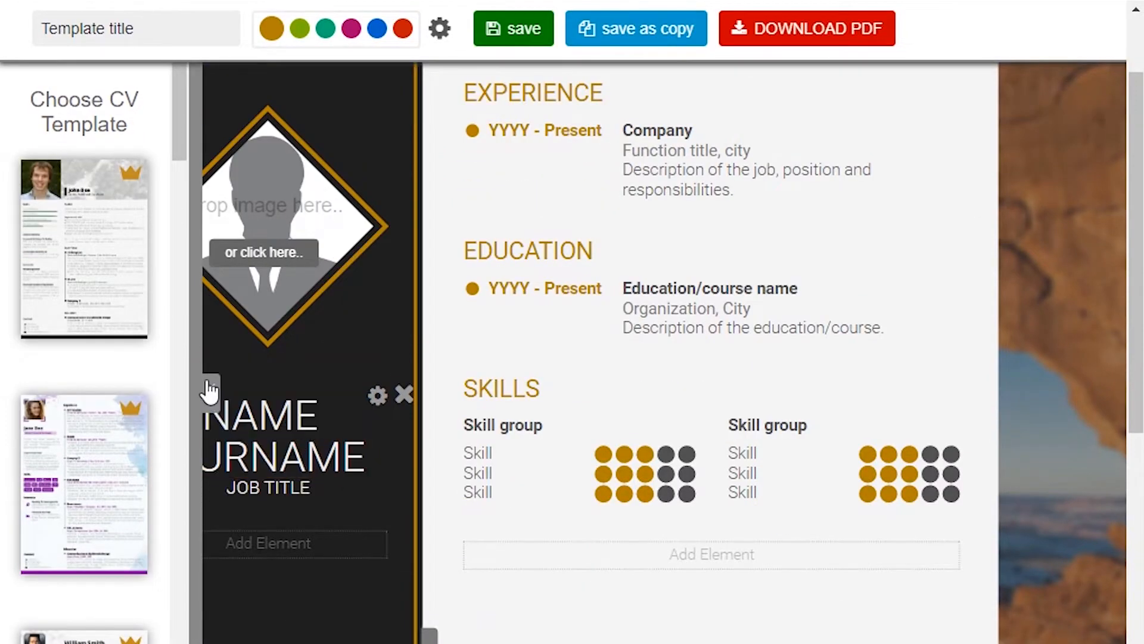
pyautogui.click(210, 391)
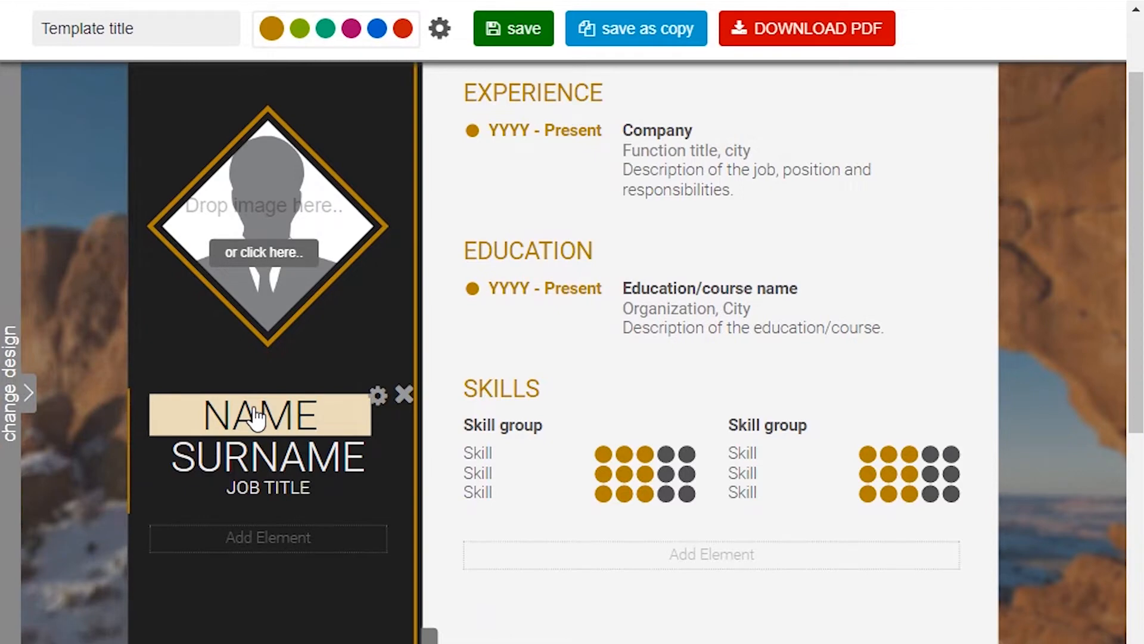
pyautogui.click(257, 232)
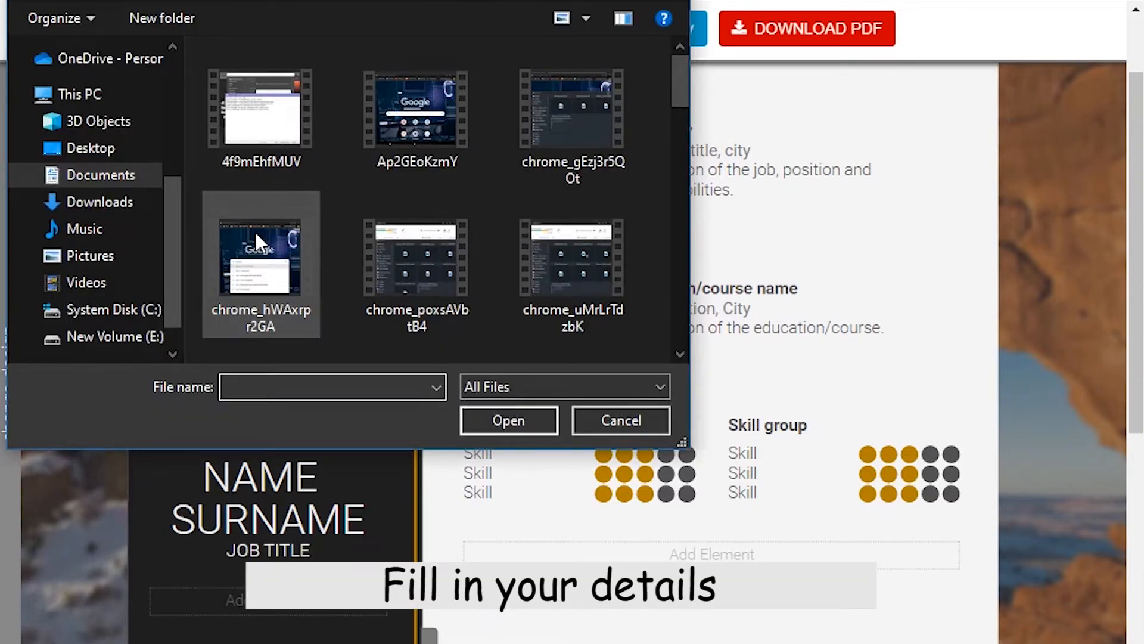
pyautogui.click(113, 256)
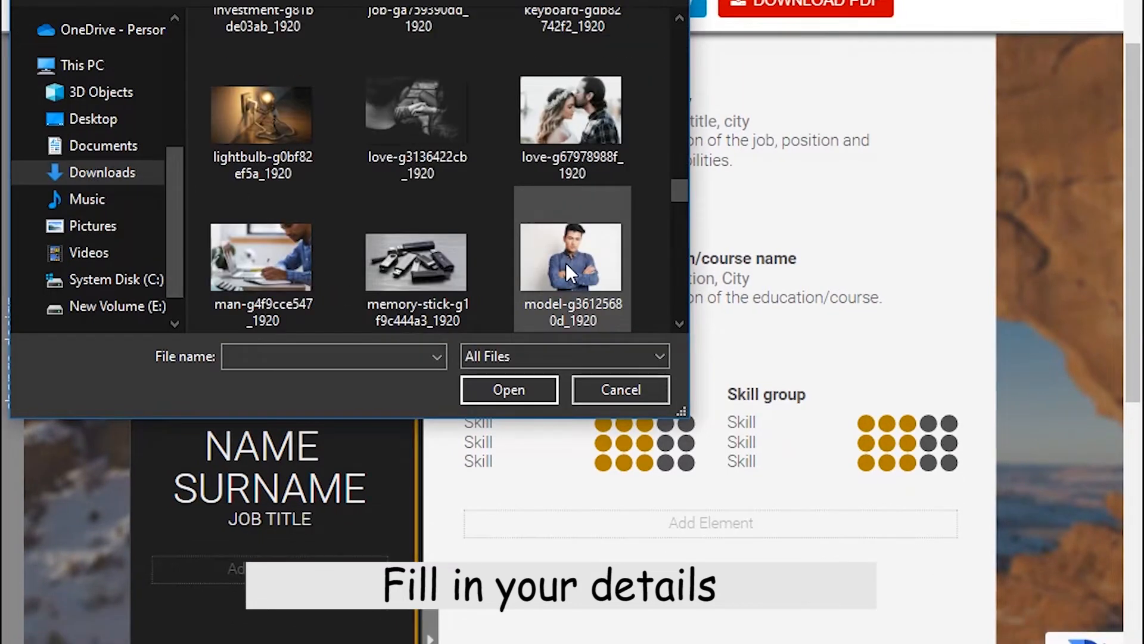
pyautogui.click(566, 262)
pyautogui.click(504, 390)
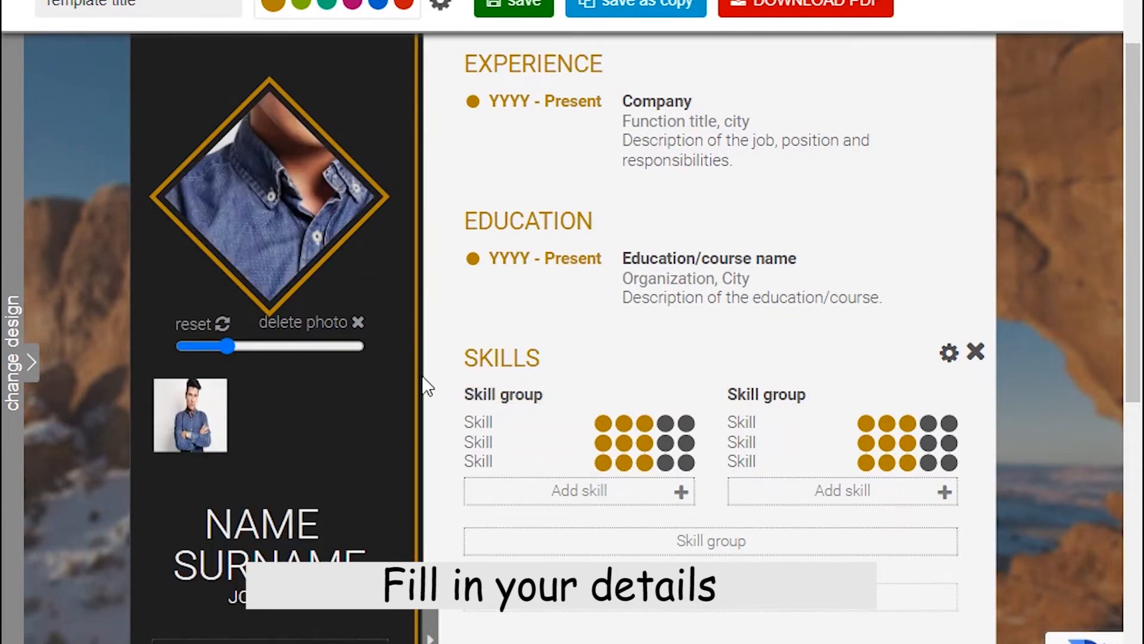
# Reposition and zoom the photo in the diamond frame so the face and shoulders show.
pyautogui.moveTo(271, 196); pyautogui.dragTo(224, 271)
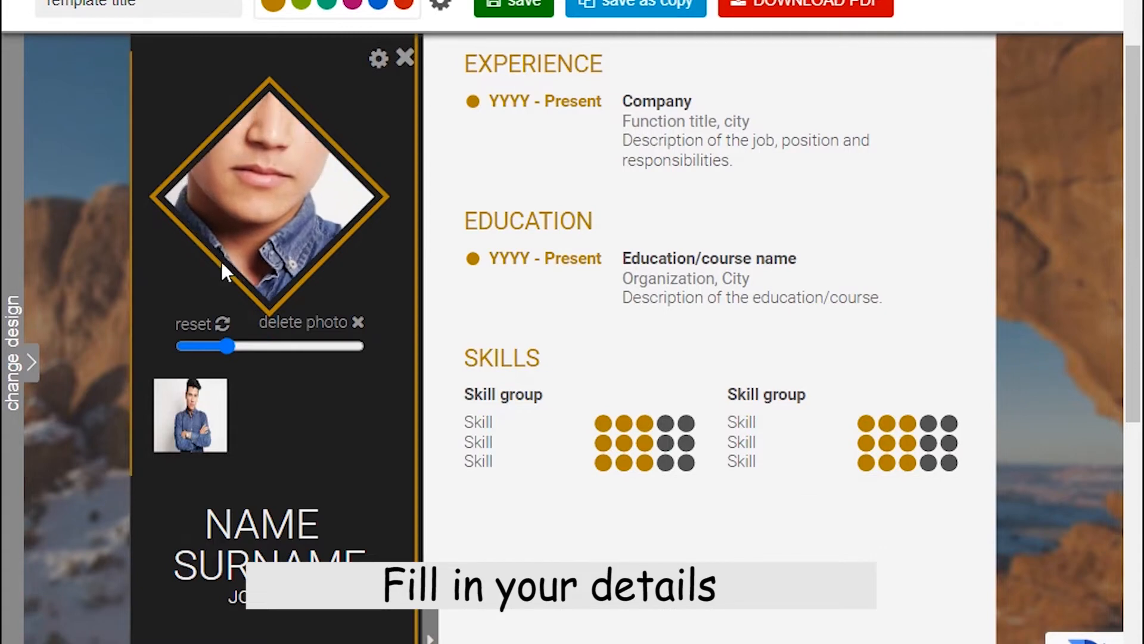
pyautogui.moveTo(228, 349); pyautogui.dragTo(199, 346)
pyautogui.moveTo(299, 189); pyautogui.dragTo(325, 135)
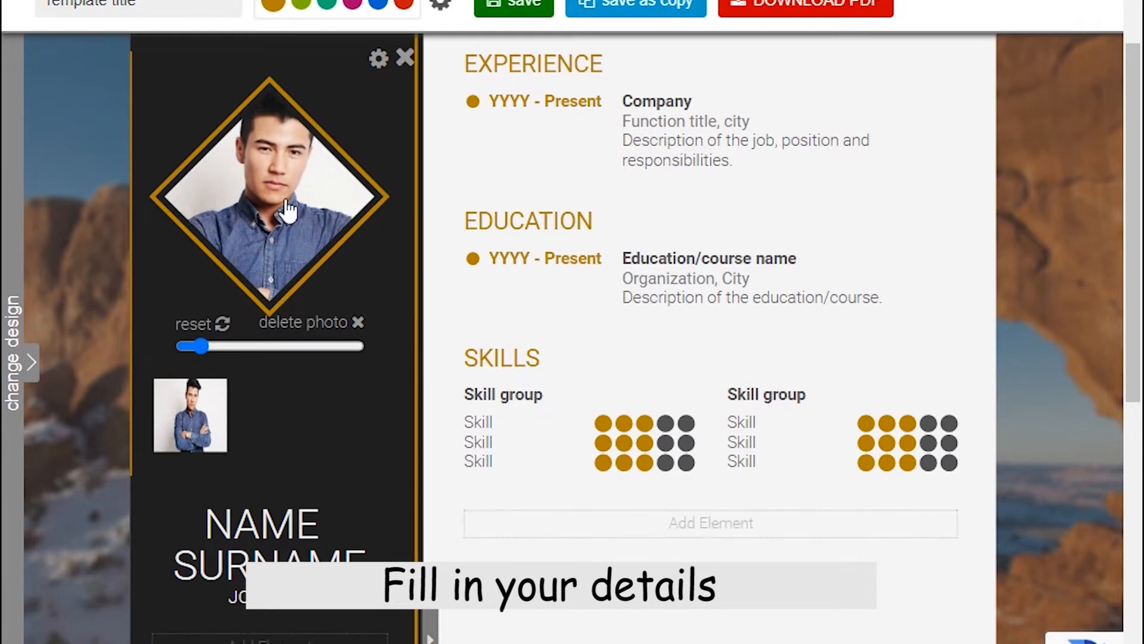
pyautogui.moveTo(199, 344)
pyautogui.mouseDown()
pyautogui.moveTo(188, 346)
pyautogui.moveTo(202, 344)
pyautogui.mouseUp()
pyautogui.moveTo(272, 218)
pyautogui.mouseDown()
pyautogui.moveTo(272, 203)
pyautogui.moveTo(264, 232)
pyautogui.mouseUp()
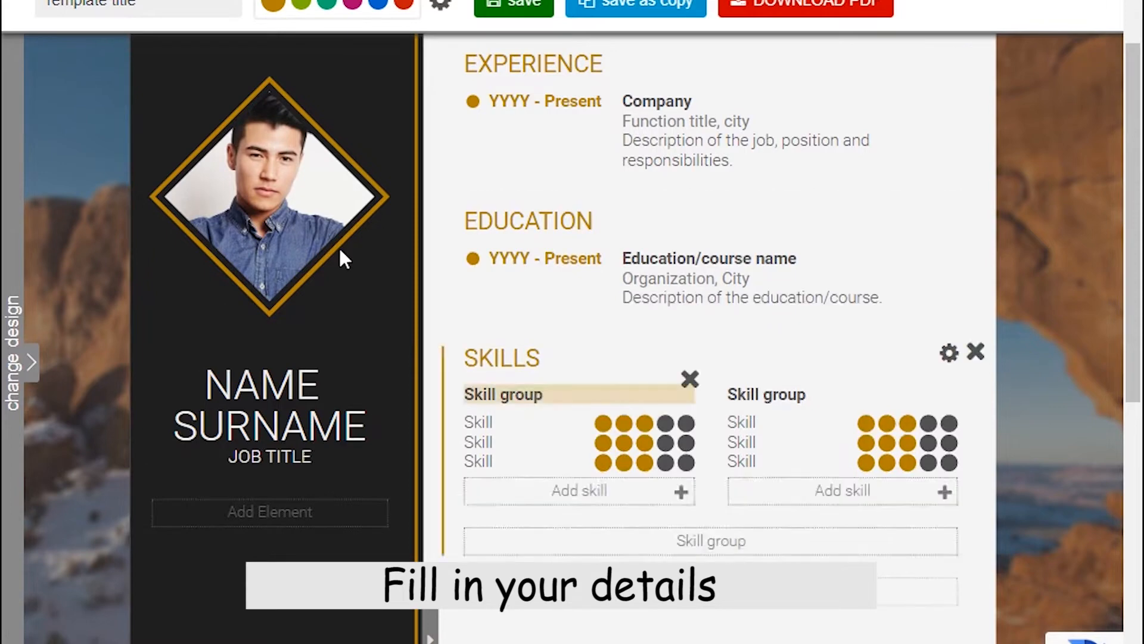
# Enter the candidate's first name and surname in the sidebar name fields.
pyautogui.click(265, 386)
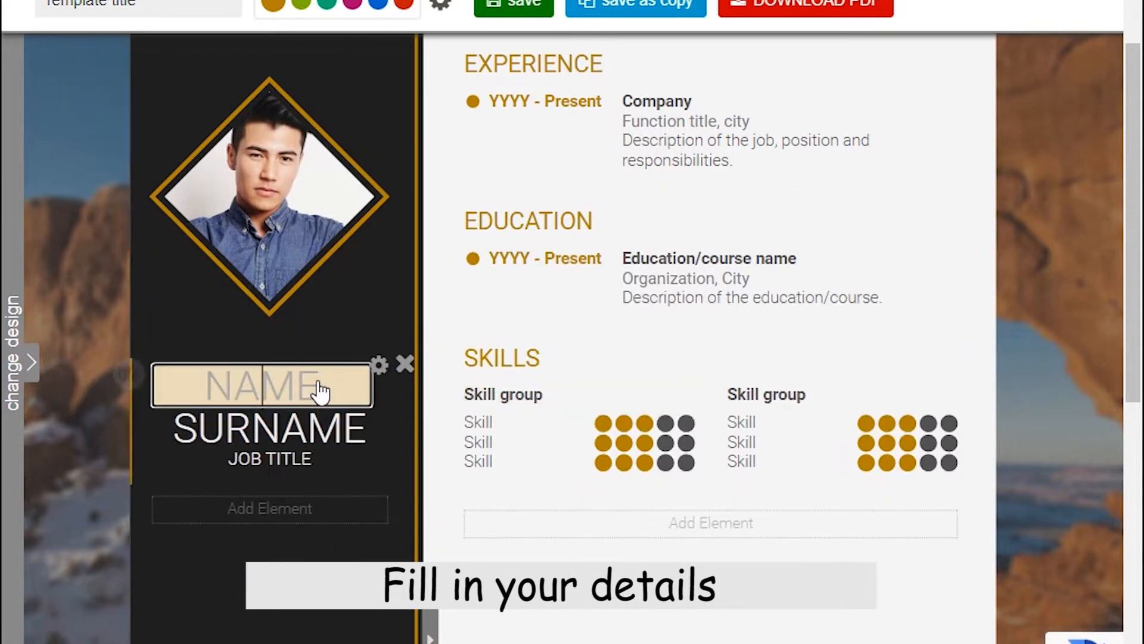
pyautogui.click(243, 427)
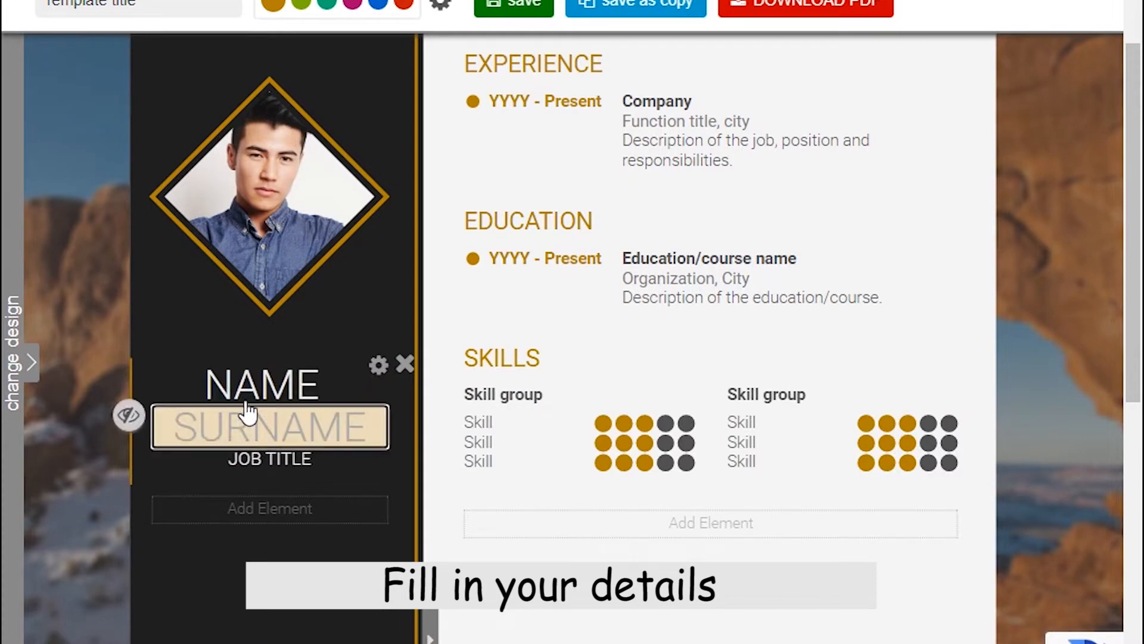
pyautogui.click(255, 463)
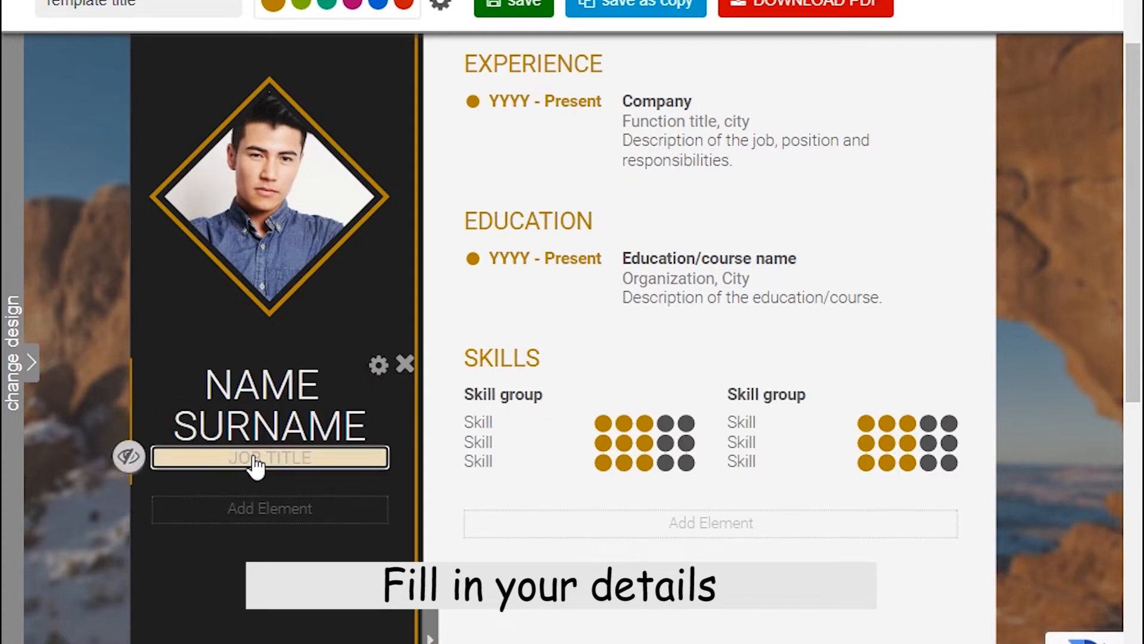
pyautogui.click(294, 403)
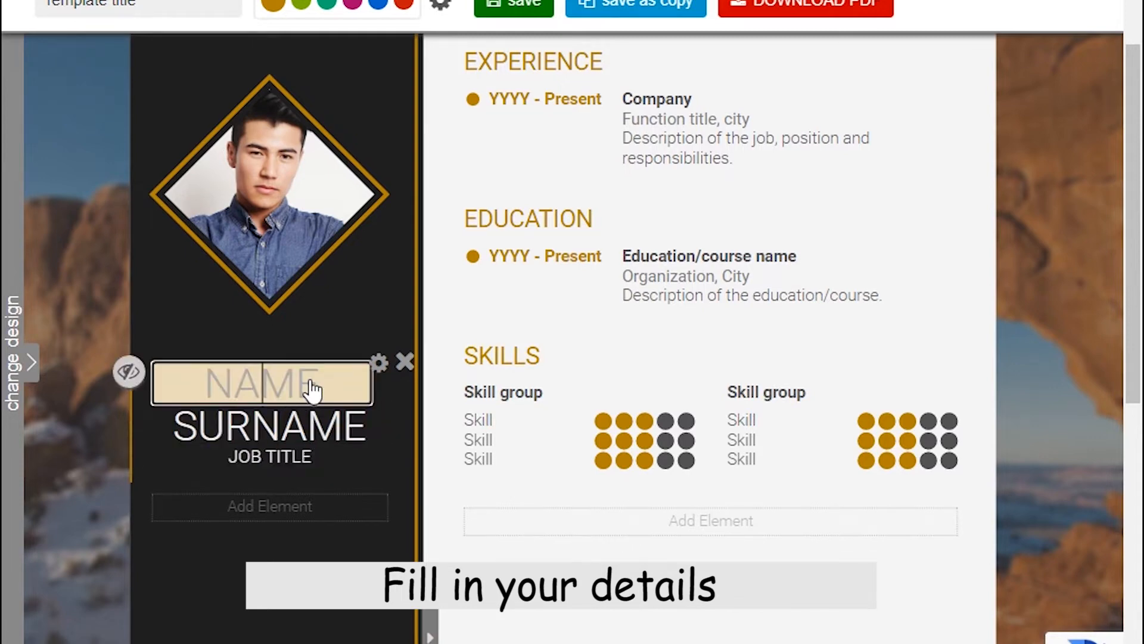
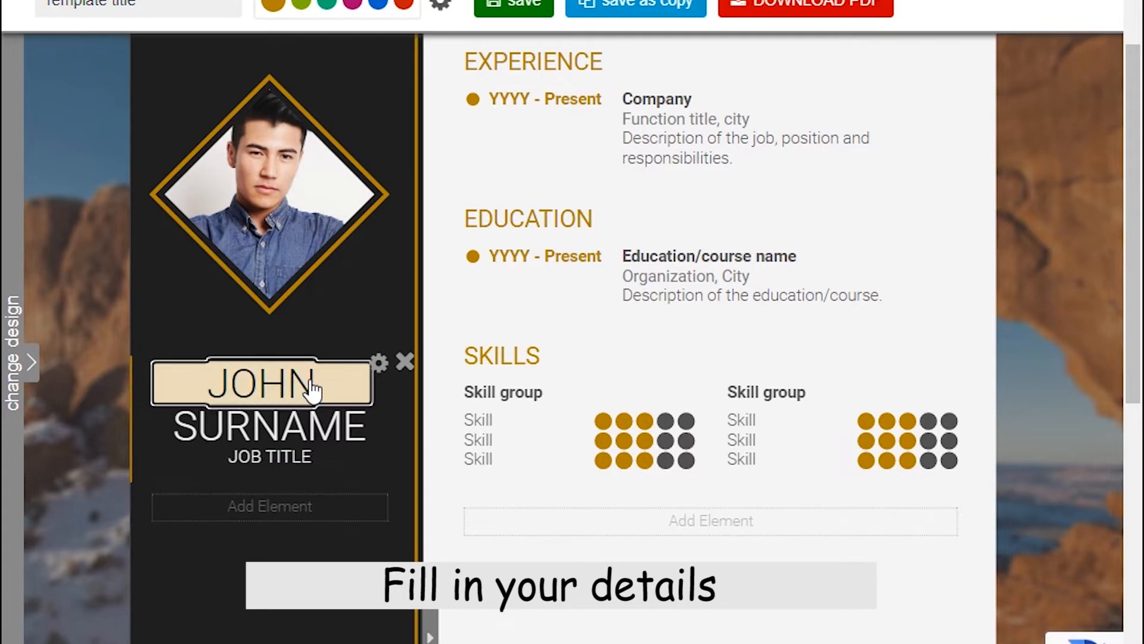
pyautogui.click(311, 423)
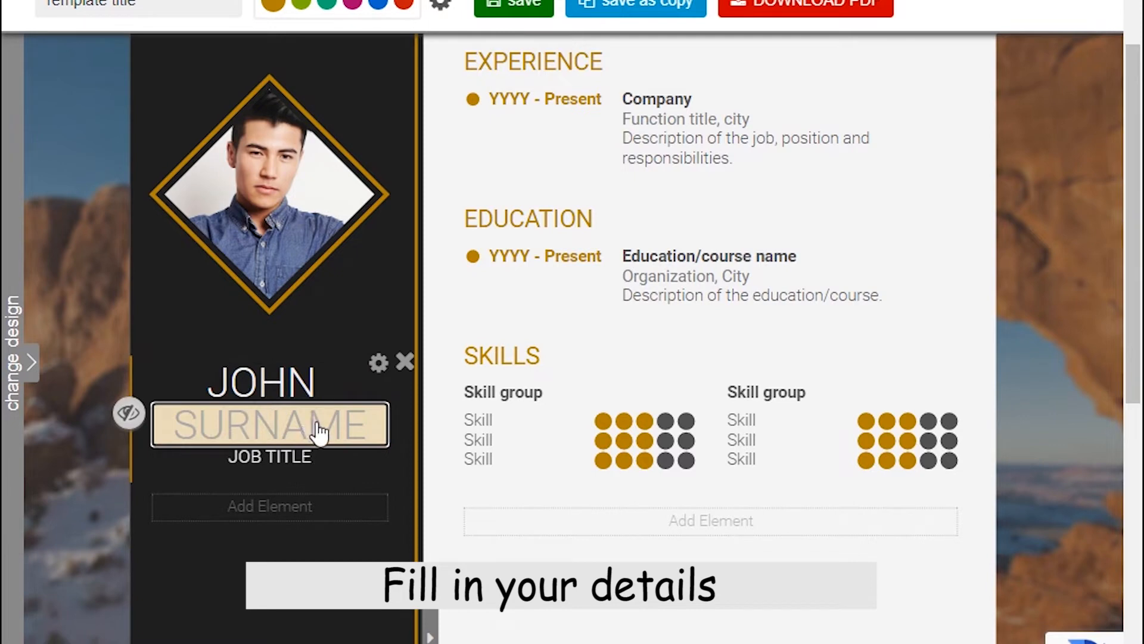
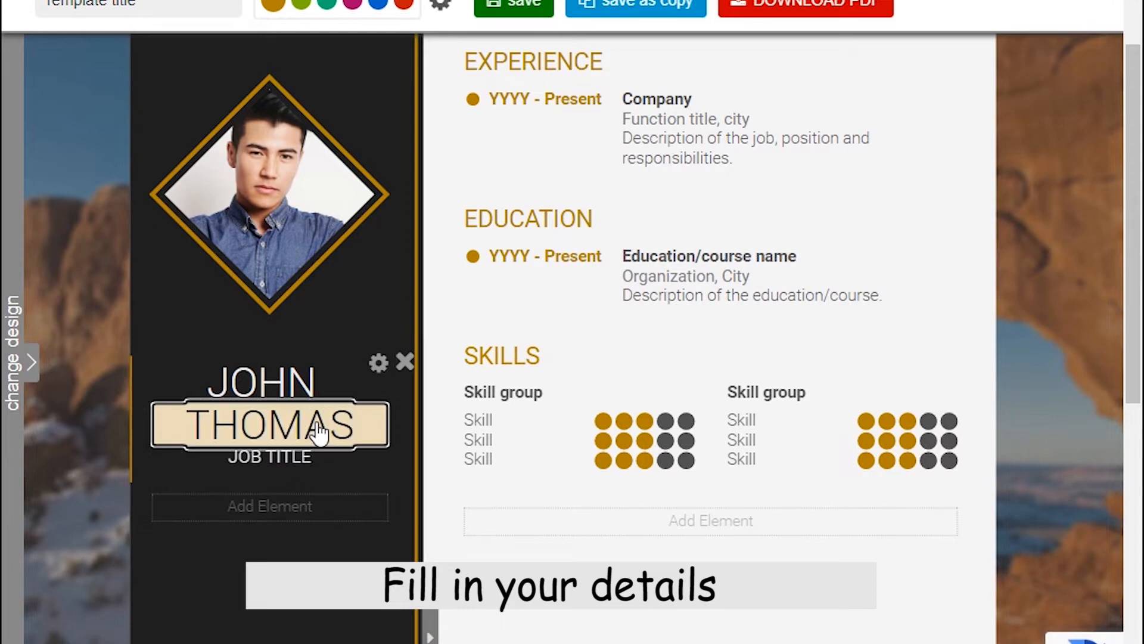
# Set the job title below the name to EDITOR.
pyautogui.click(266, 458)
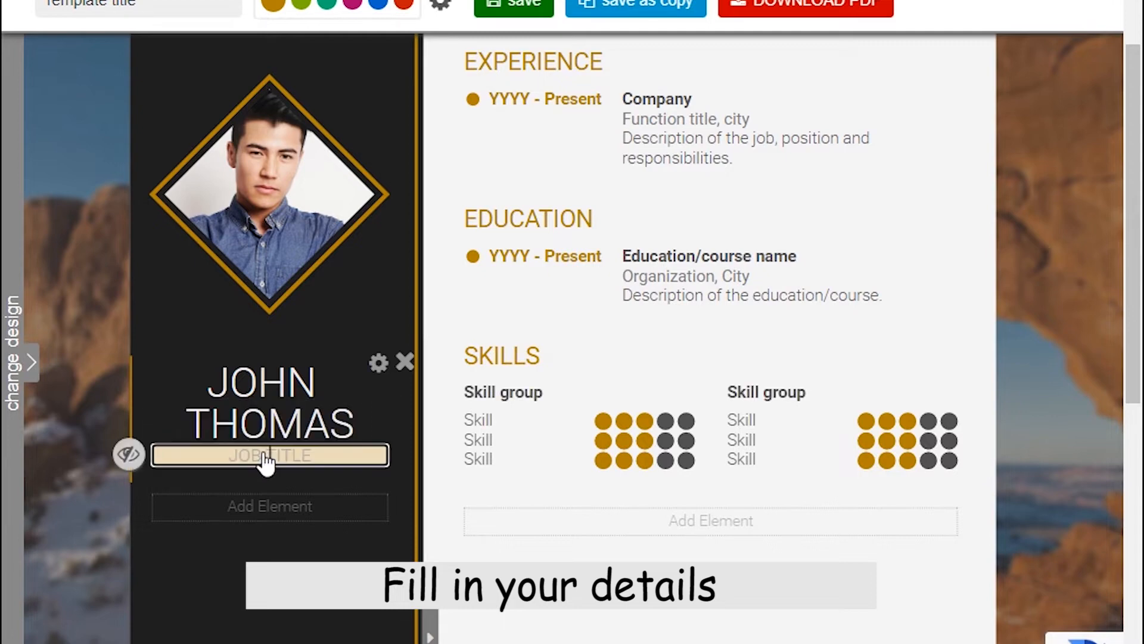
pyautogui.write('EDI')
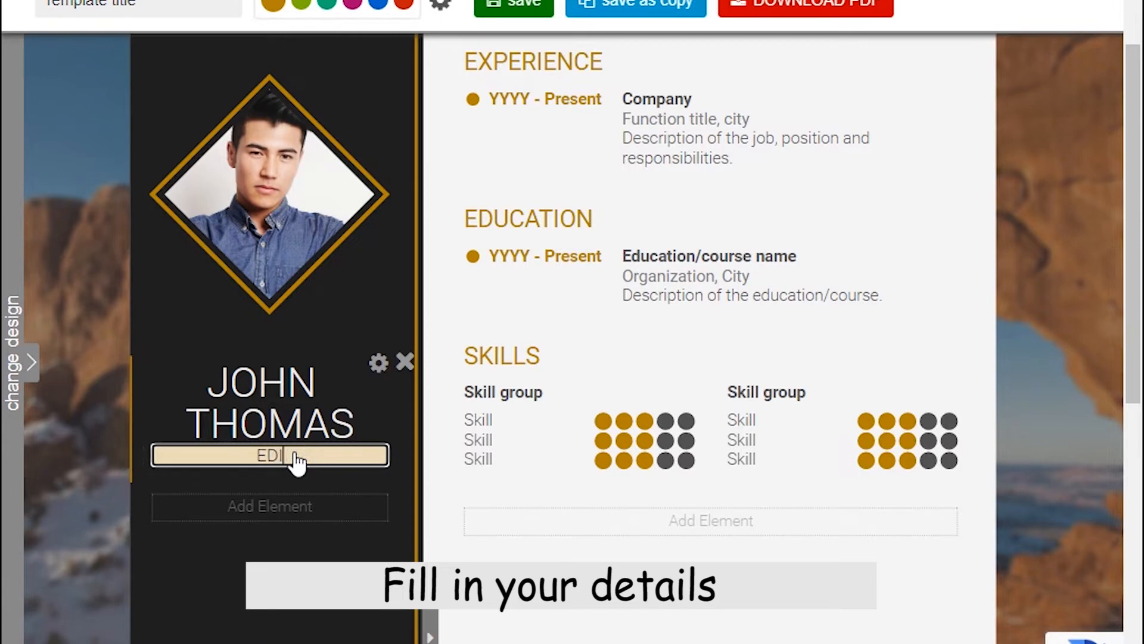
pyautogui.write('TOR')
pyautogui.click(258, 541)
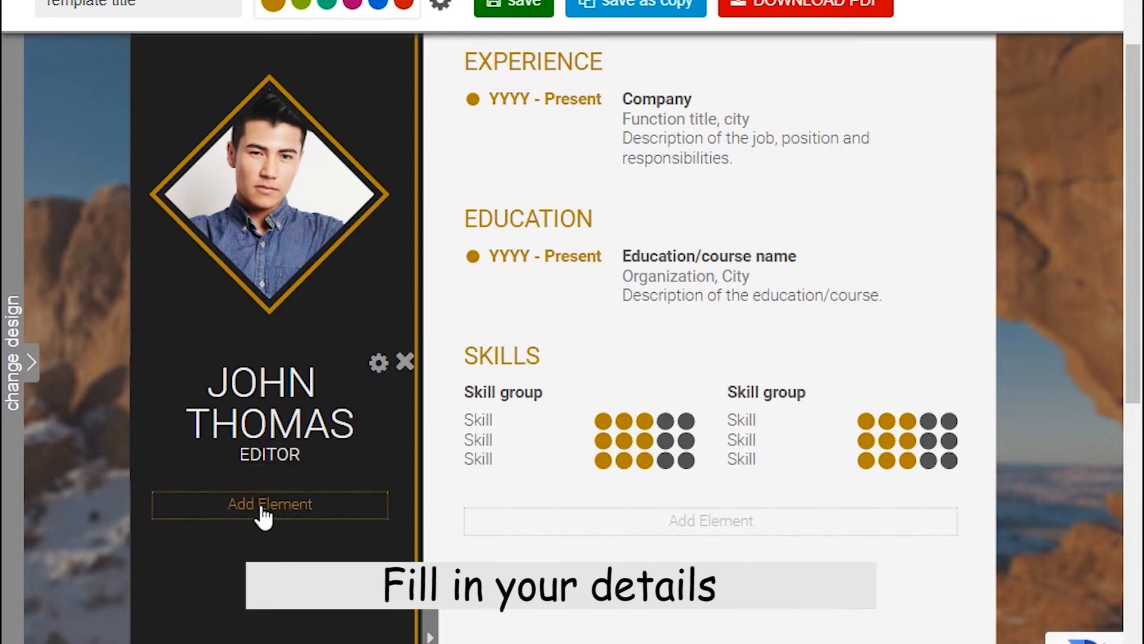
# Make the experience entry read 2022 - Present at abcd company.
pyautogui.scroll(1, 575, 188)
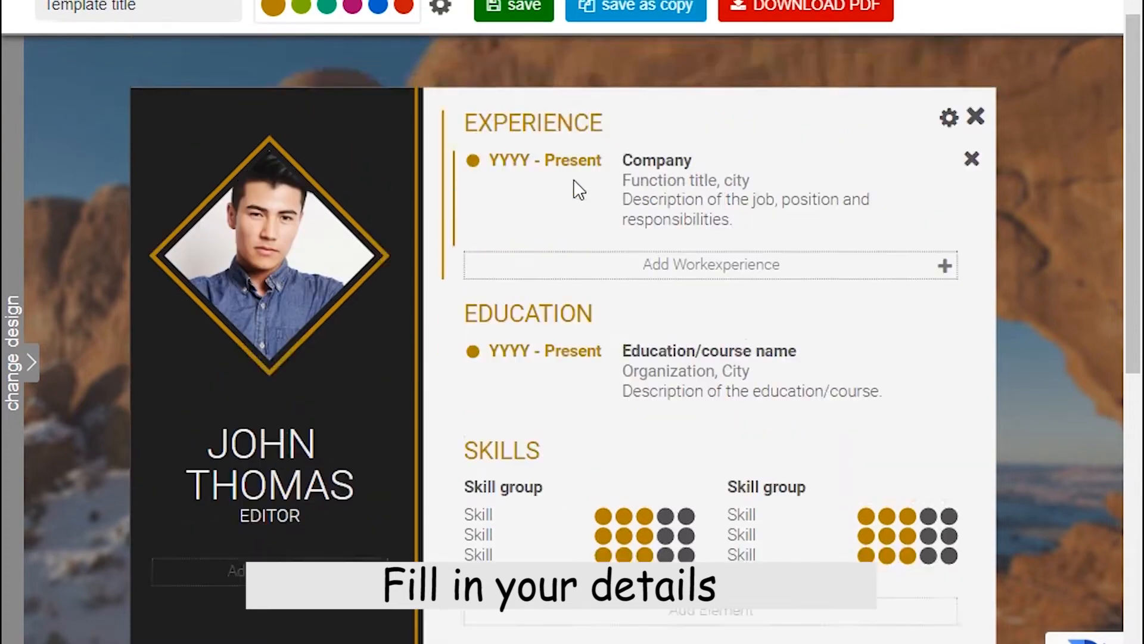
pyautogui.scroll(1, 575, 188)
pyautogui.doubleClick(524, 215)
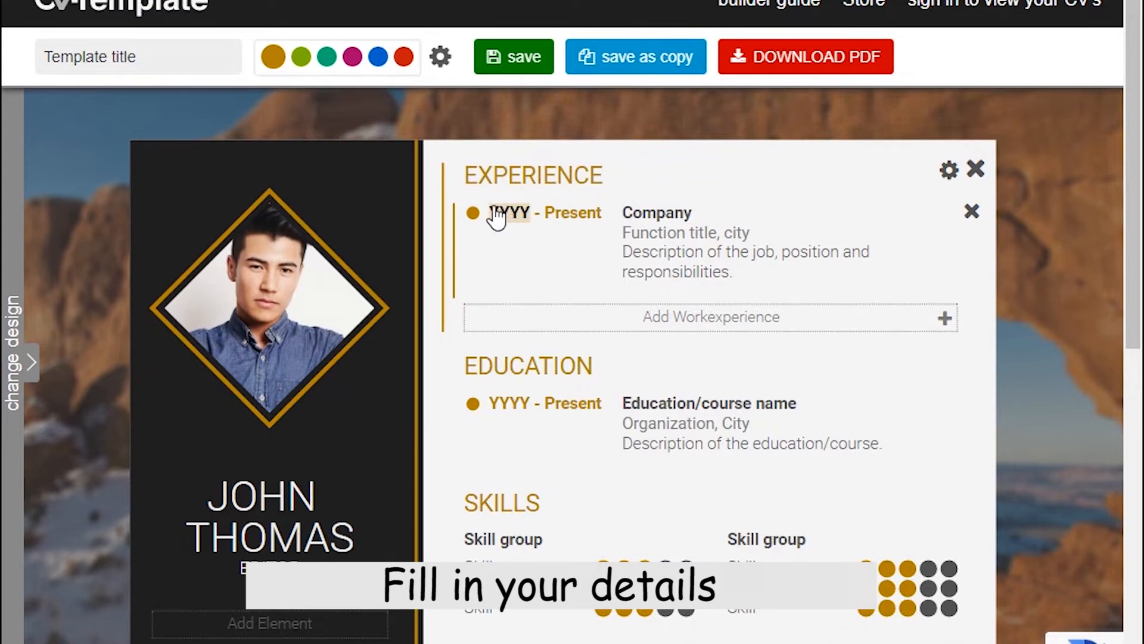
pyautogui.click(499, 215)
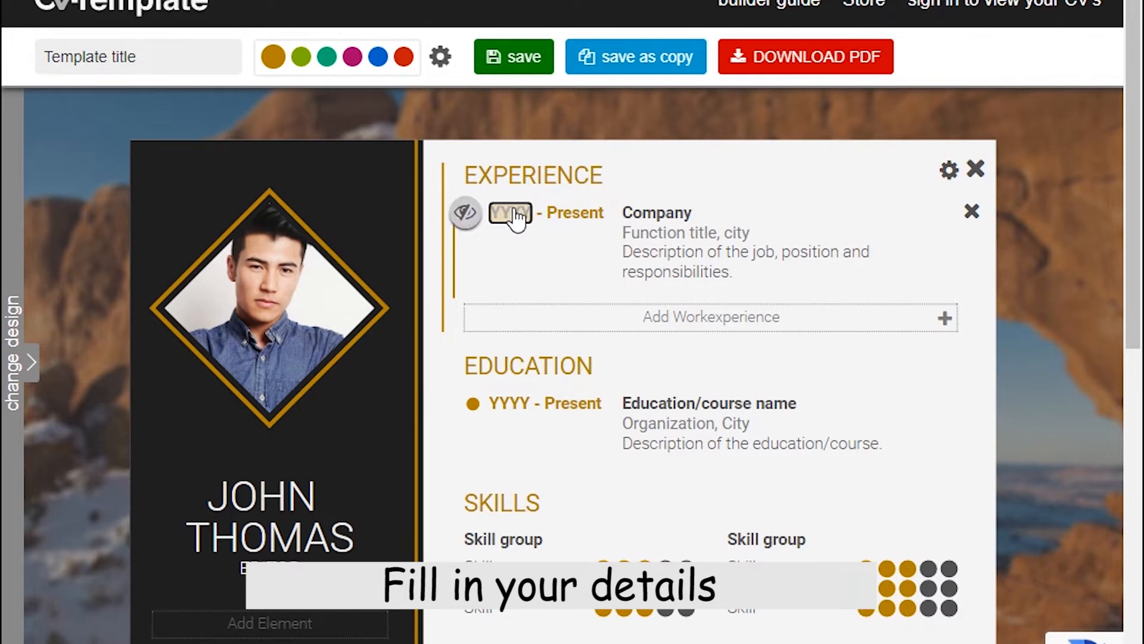
pyautogui.write('20')
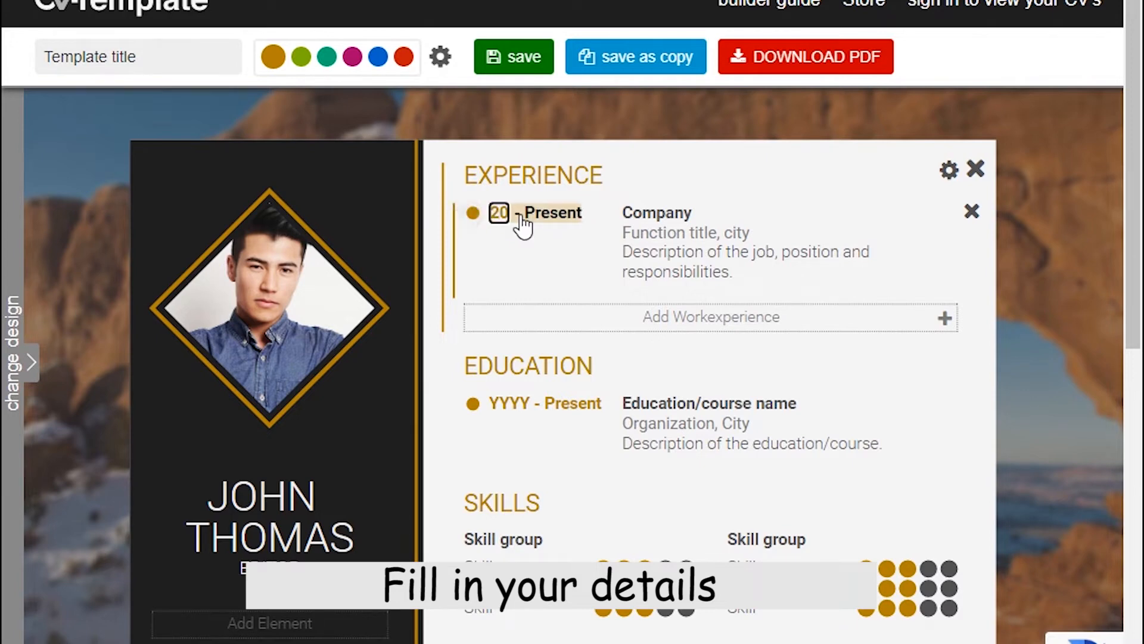
pyautogui.write('22')
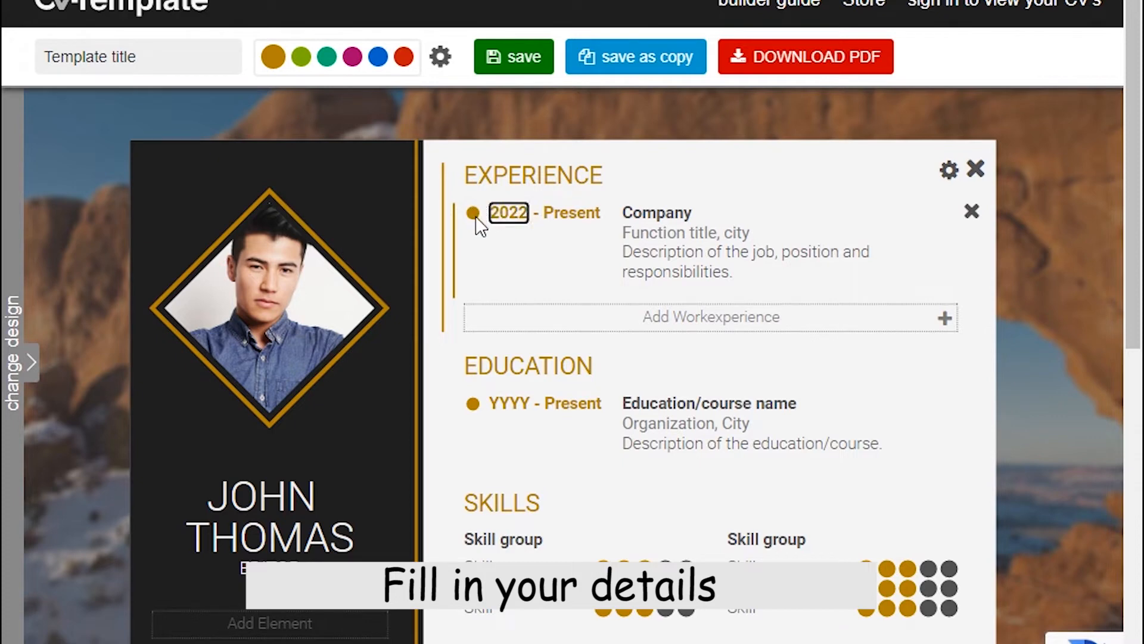
pyautogui.click(671, 222)
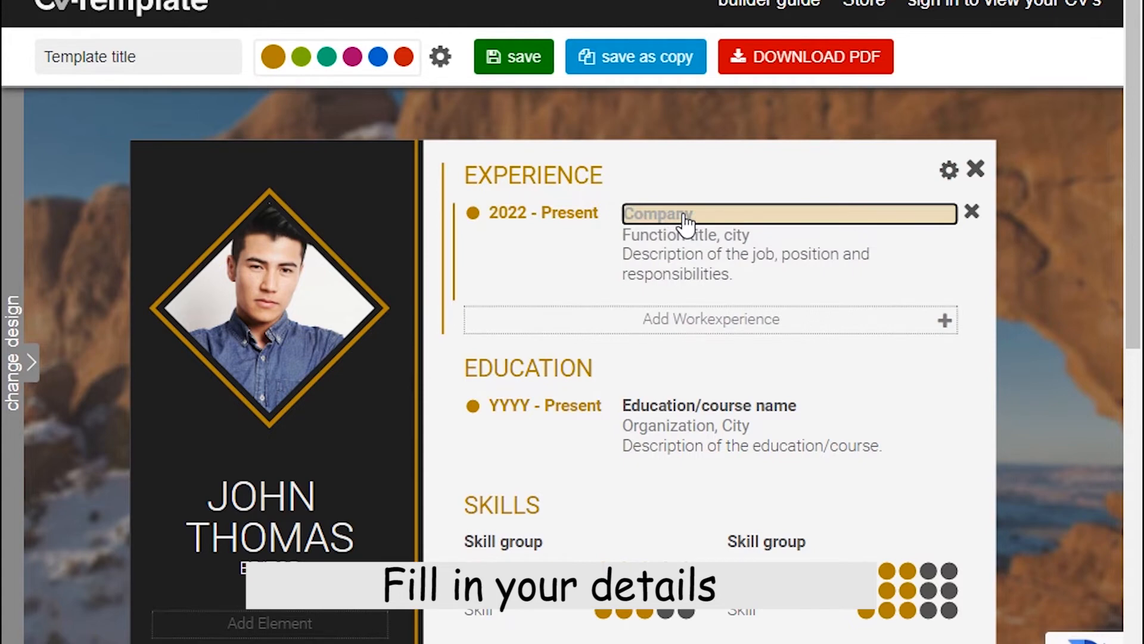
pyautogui.write('abcd company')
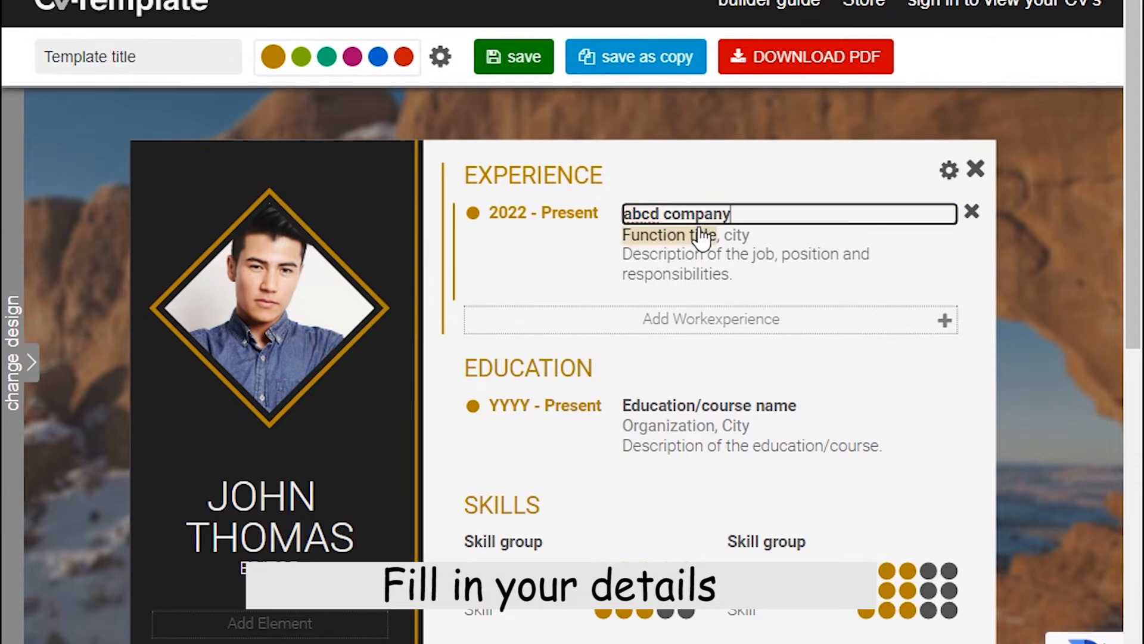
pyautogui.click(696, 235)
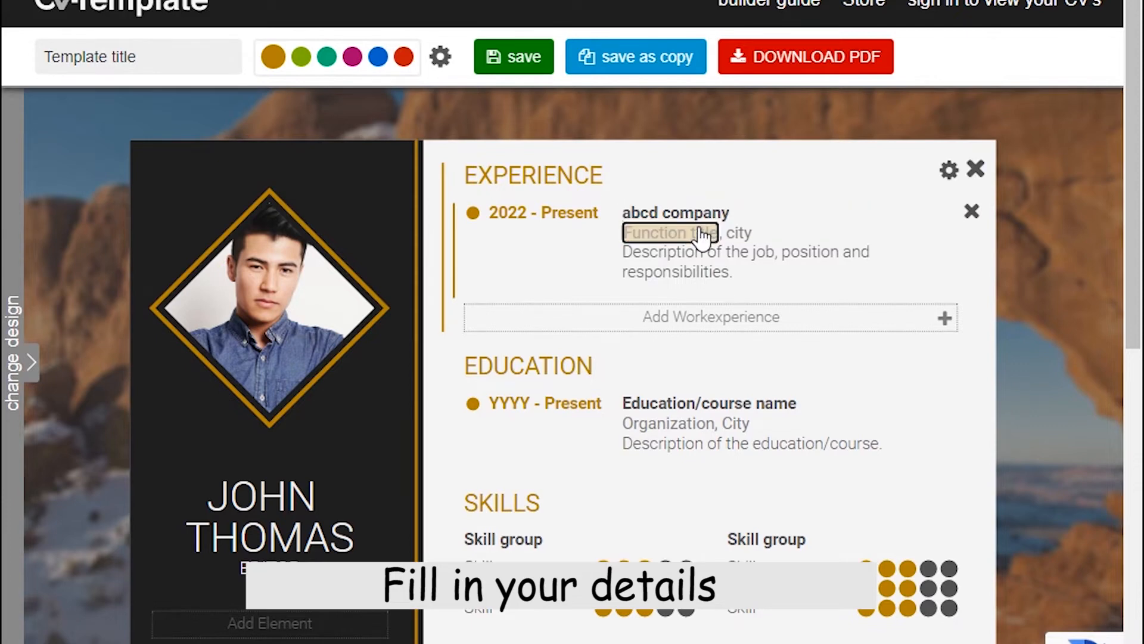
pyautogui.click(738, 234)
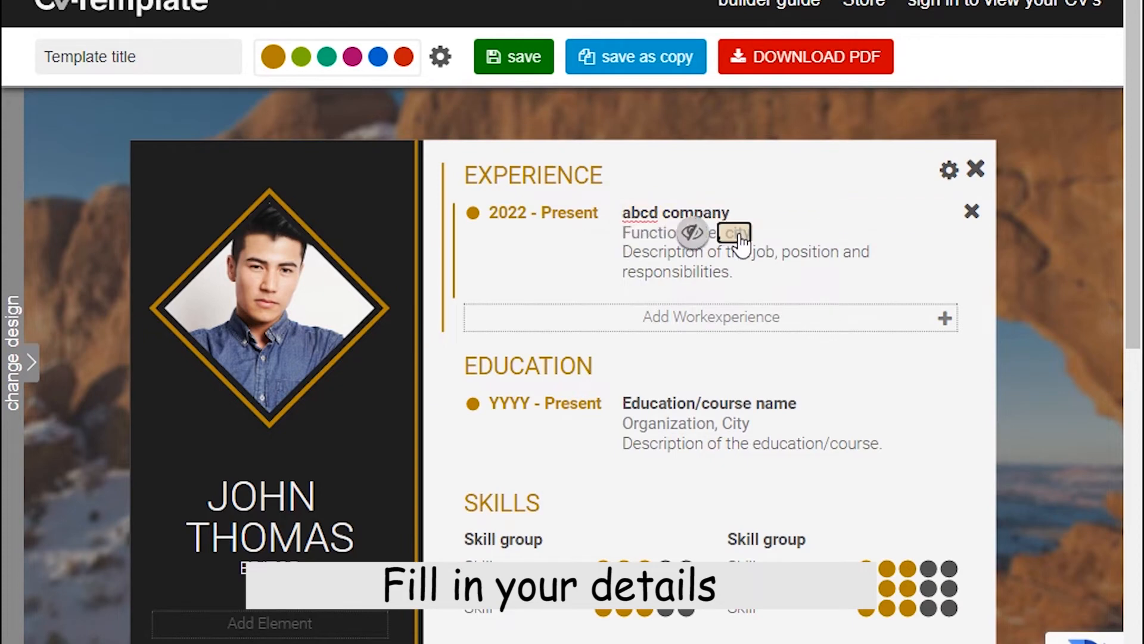
pyautogui.click(635, 260)
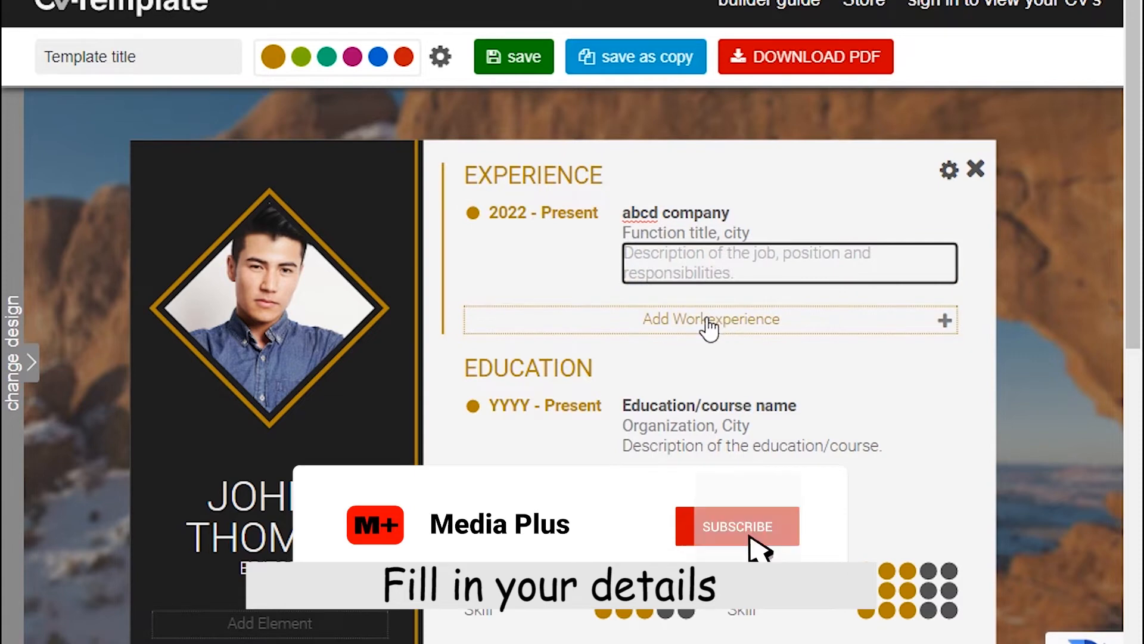
pyautogui.click(680, 326)
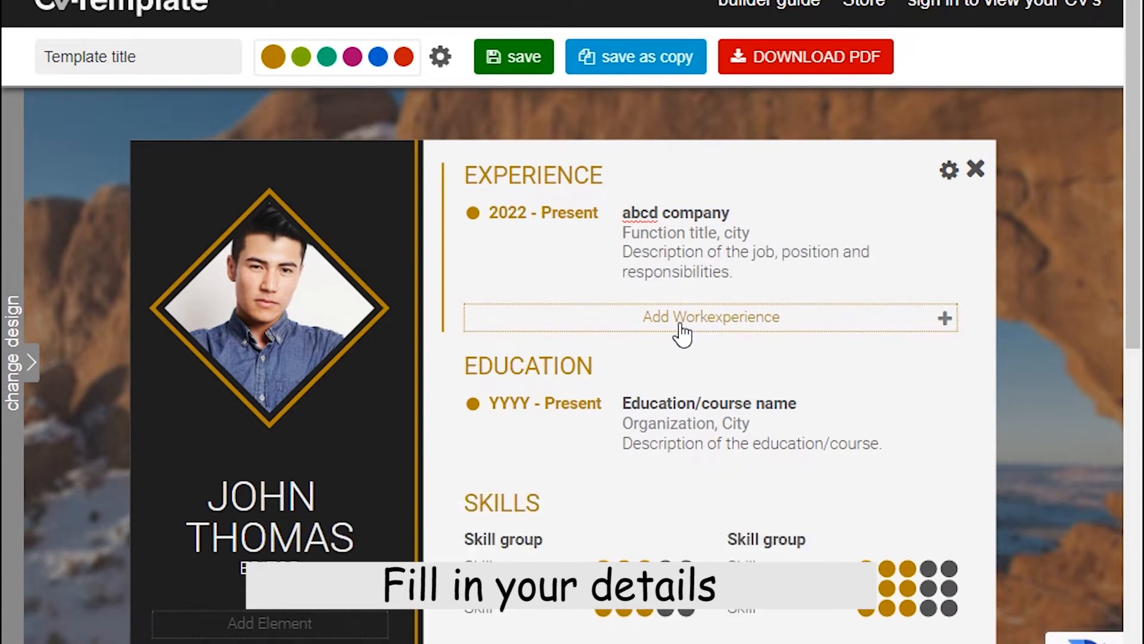
# Set the education entry's start year to 2018.
pyautogui.scroll(-2, 664, 376)
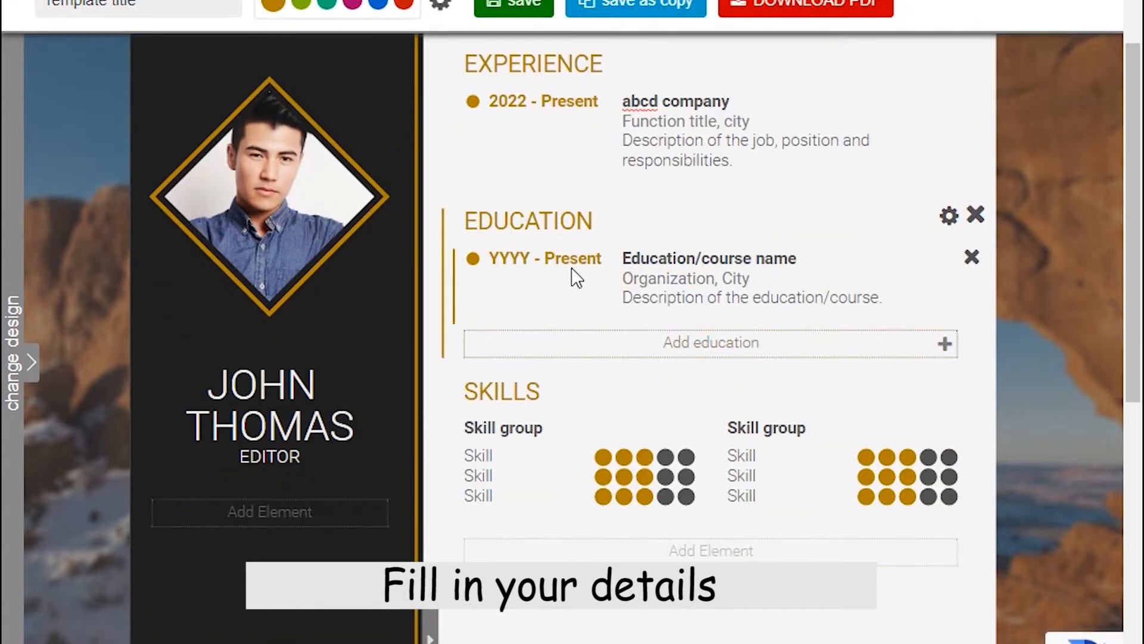
pyautogui.click(500, 265)
pyautogui.write('018')
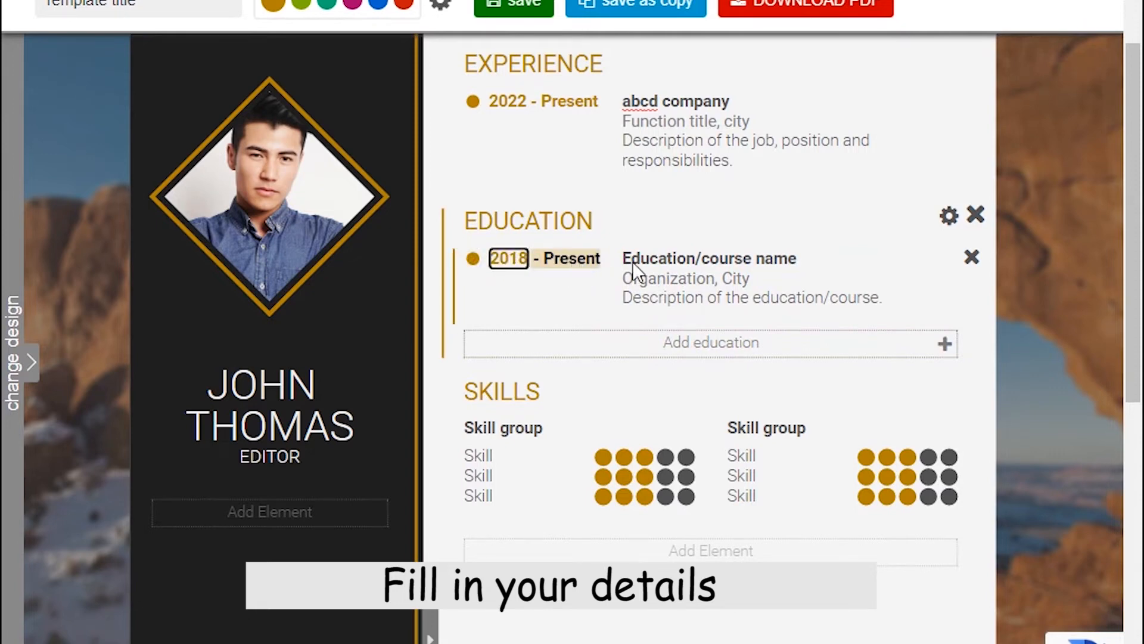
pyautogui.click(669, 265)
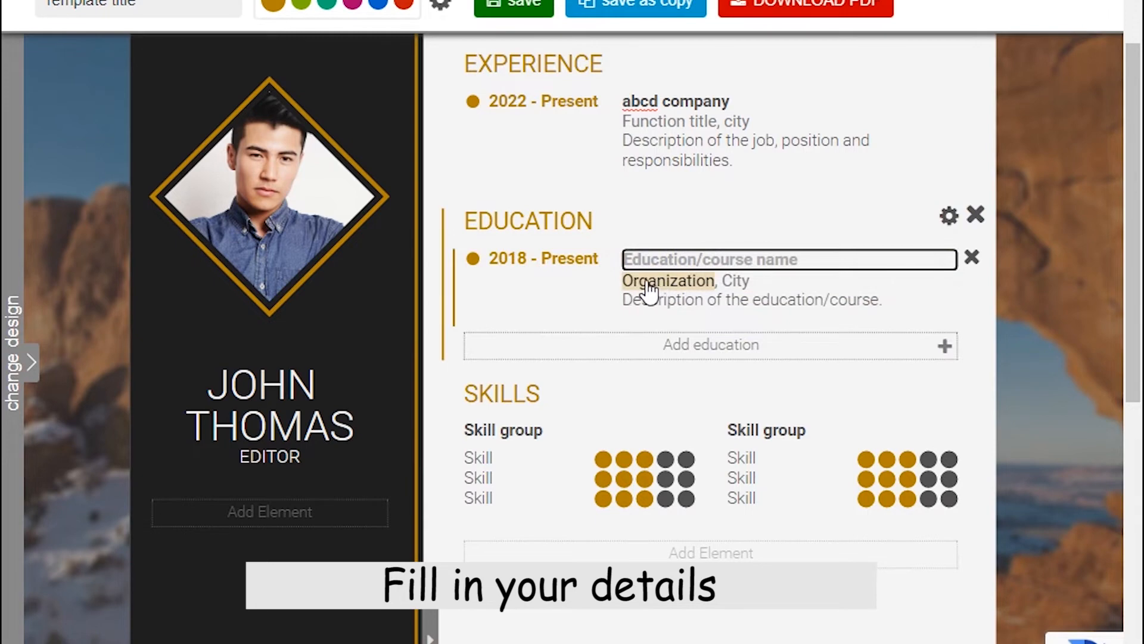
pyautogui.scroll(-2, 642, 311)
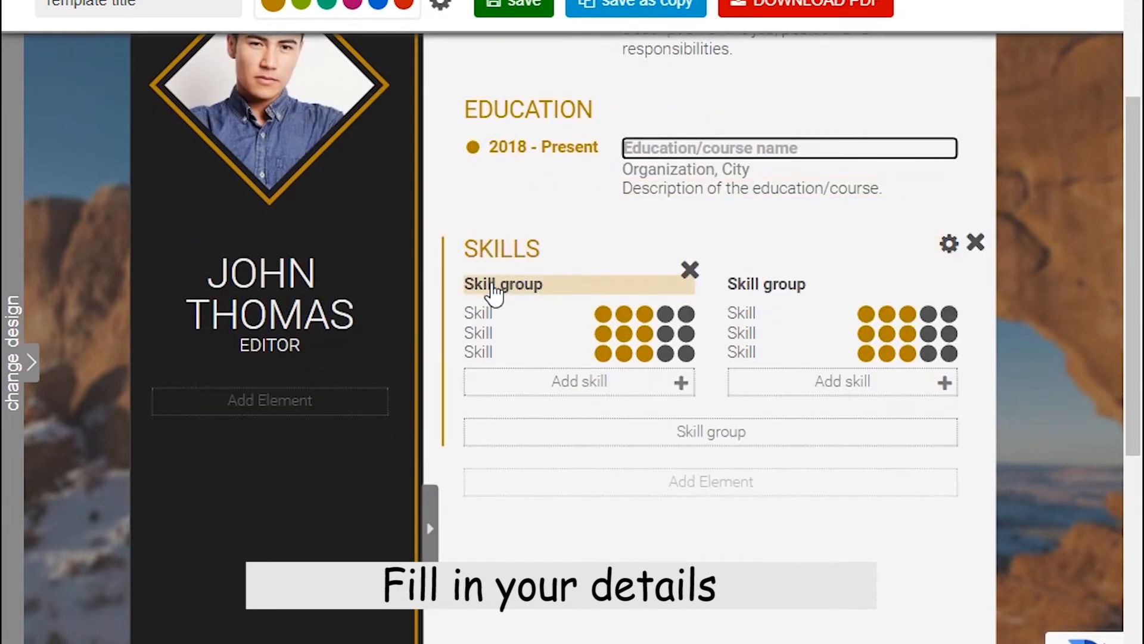
# Set the first skill's rating to two dots and the right group's first skill to four.
pyautogui.click(624, 315)
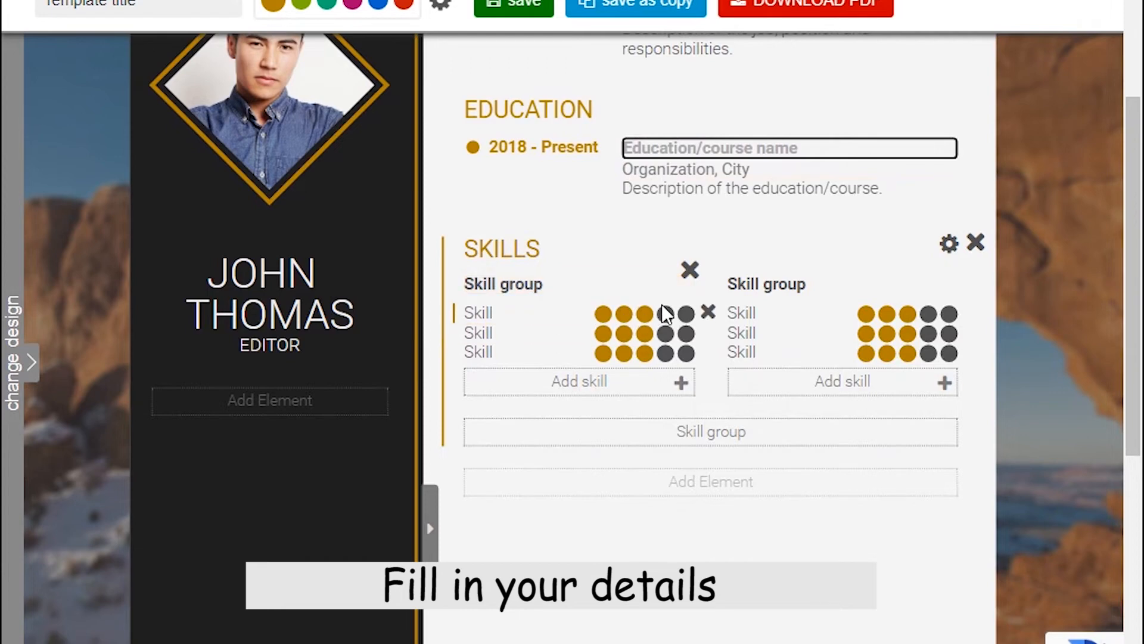
pyautogui.click(687, 315)
pyautogui.click(623, 314)
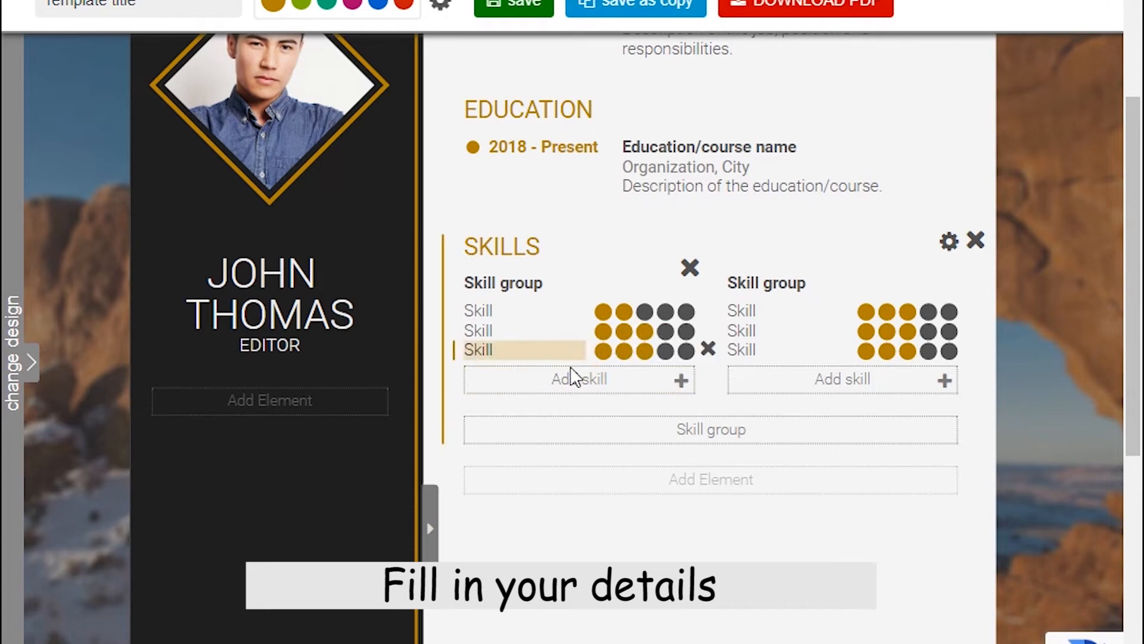
pyautogui.click(927, 316)
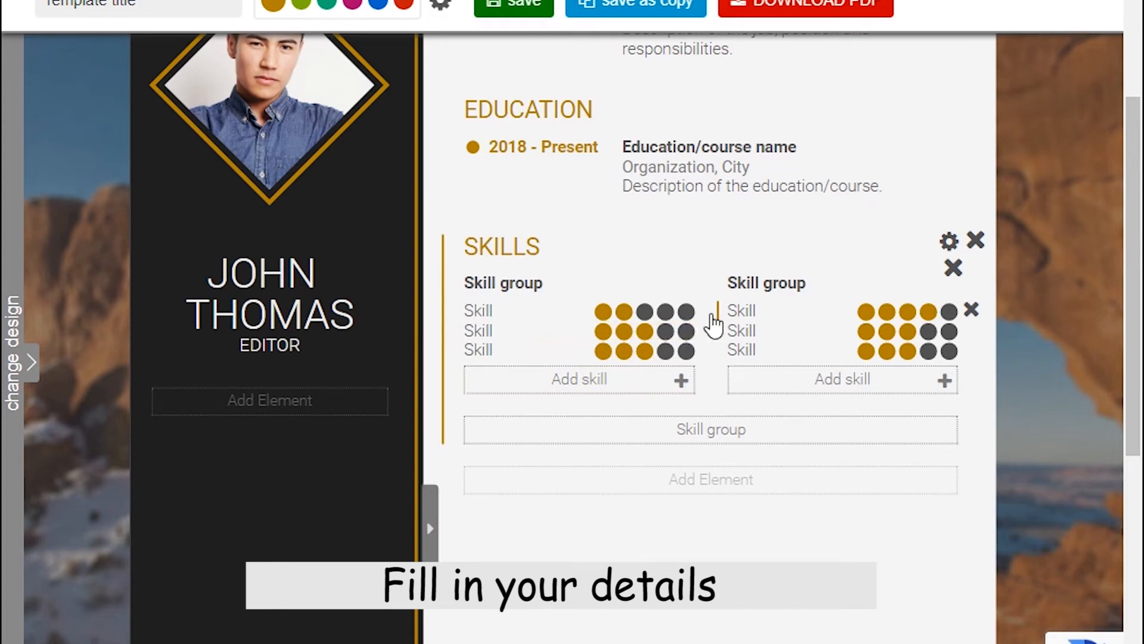
# Rename the first group's second skill to abcd.
pyautogui.click(491, 314)
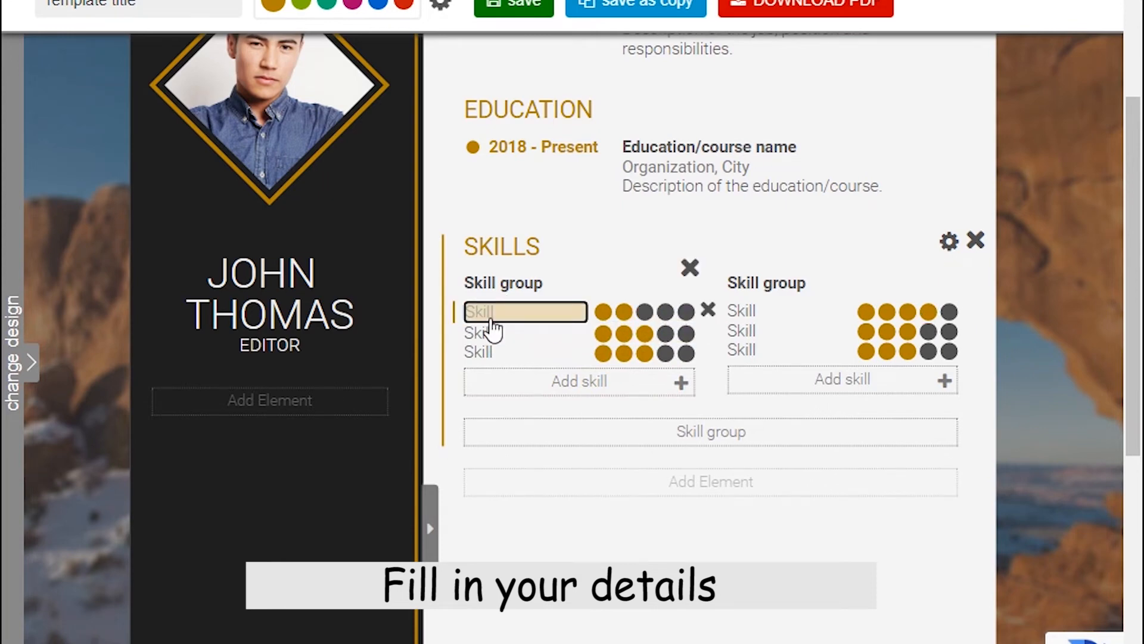
pyautogui.click(486, 334)
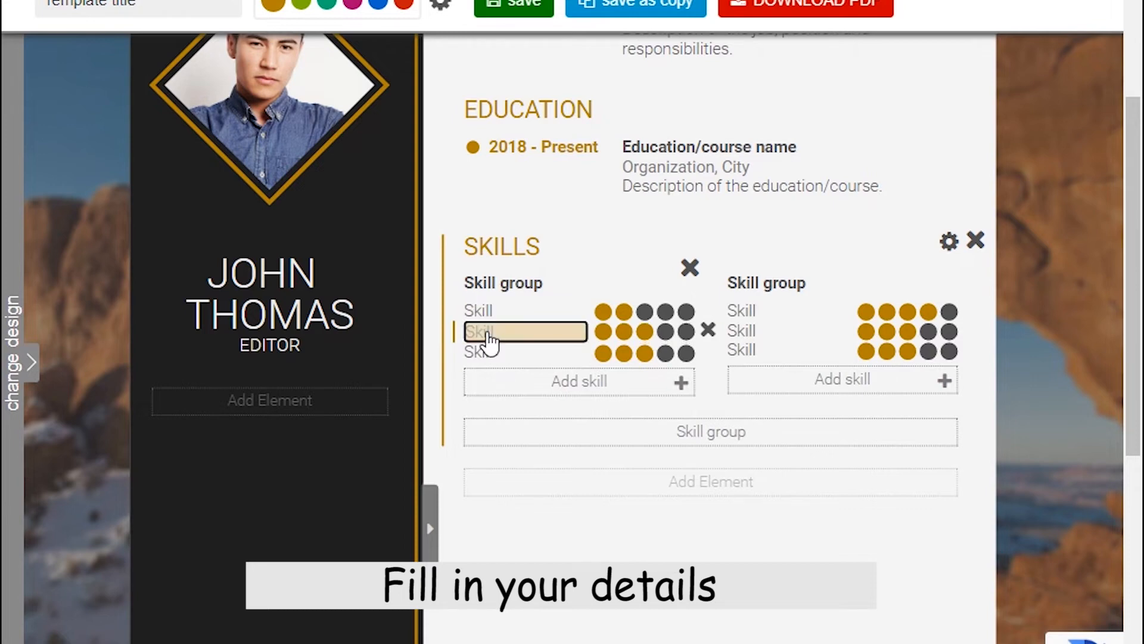
pyautogui.write('abcd')
pyautogui.click(523, 357)
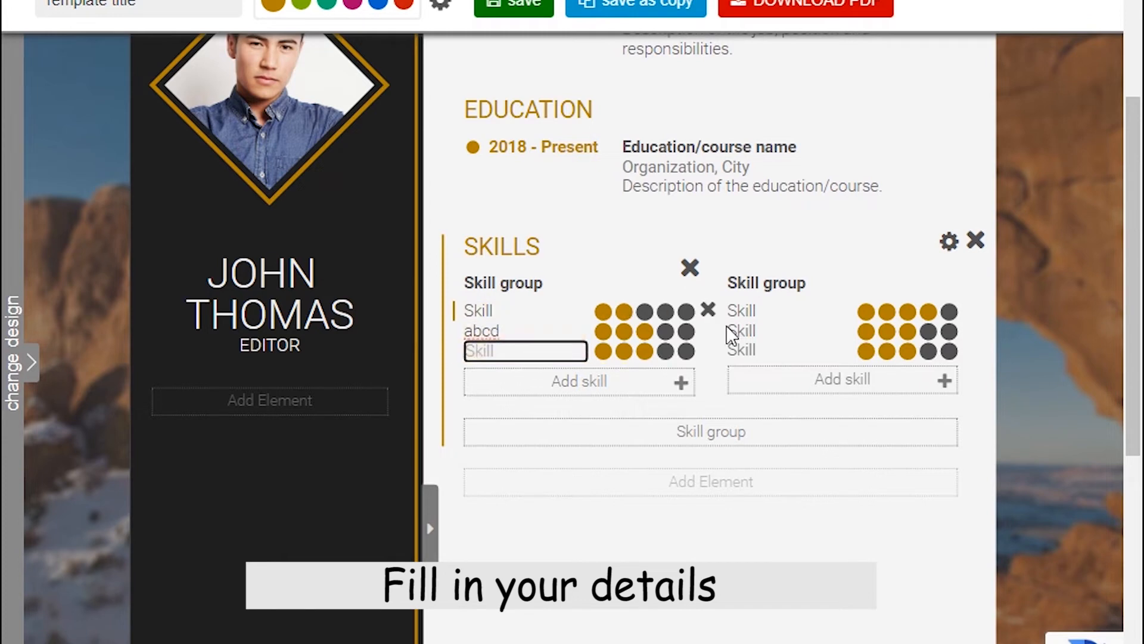
# Add skills to both skill groups until each lists five.
pyautogui.click(680, 382)
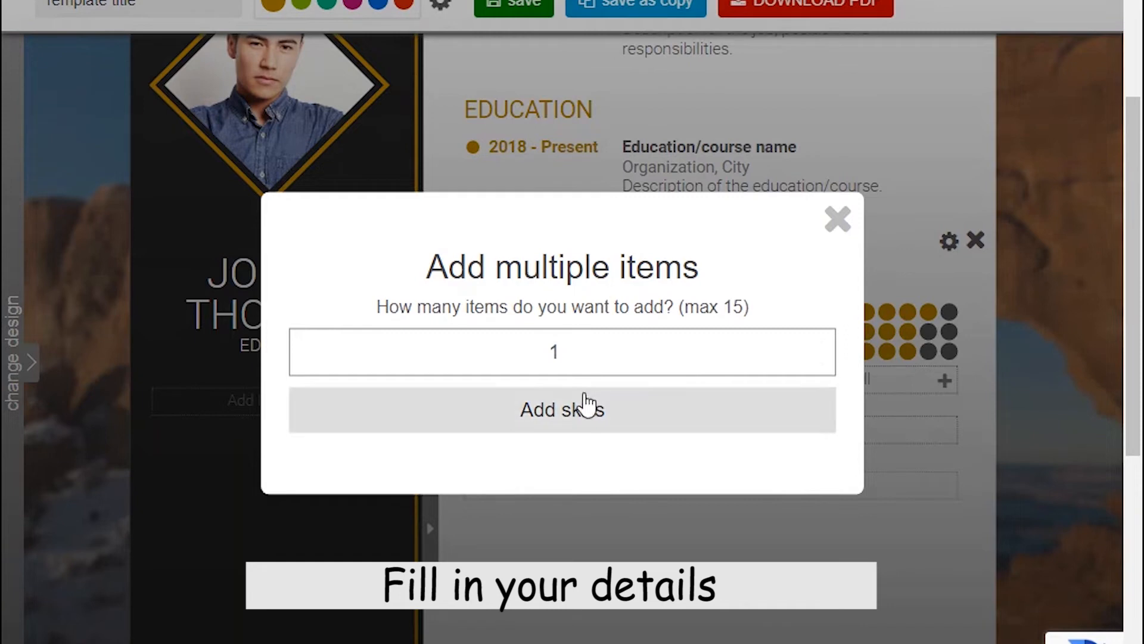
pyautogui.click(580, 412)
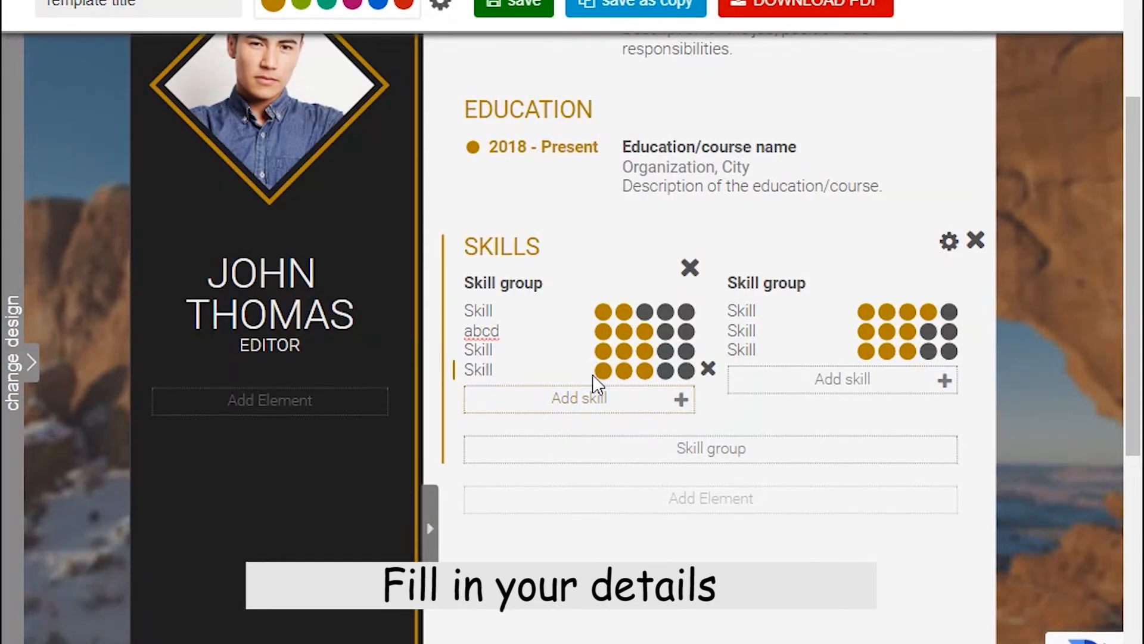
pyautogui.click(854, 380)
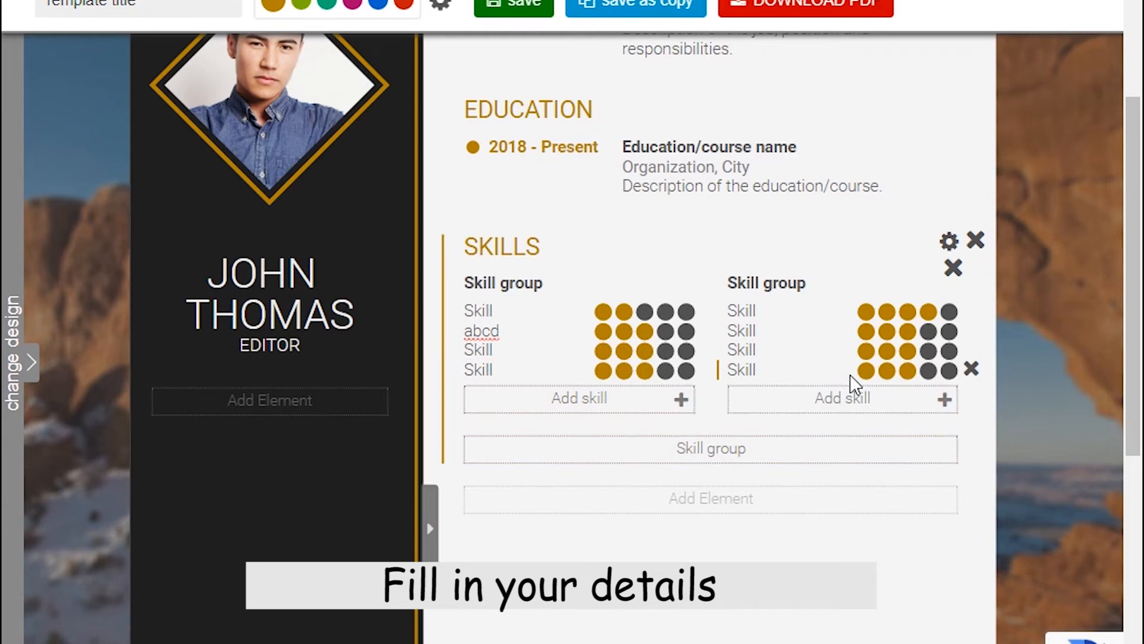
pyautogui.click(823, 403)
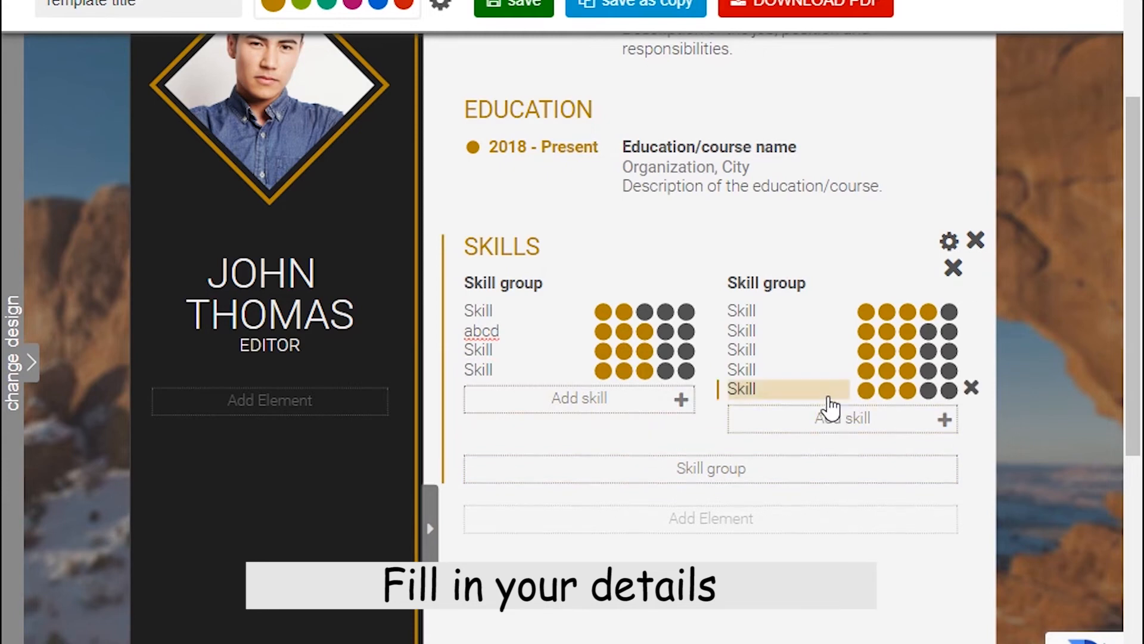
pyautogui.click(602, 400)
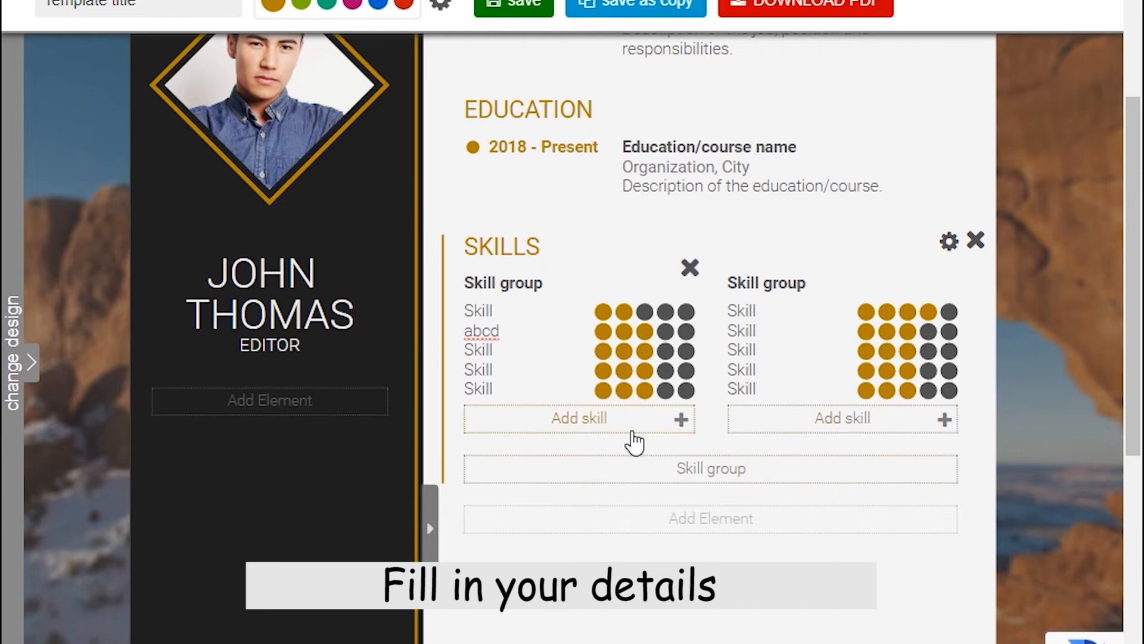
pyautogui.scroll(-4, 725, 477)
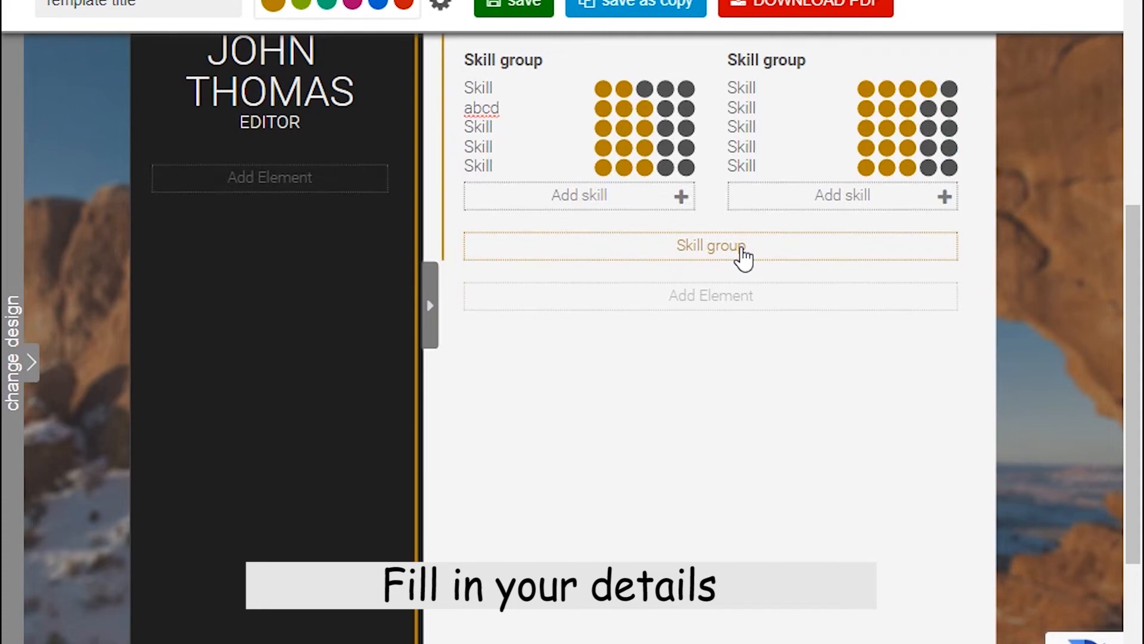
# Change the contact city line to Colombo.
pyautogui.scroll(-5, 702, 317)
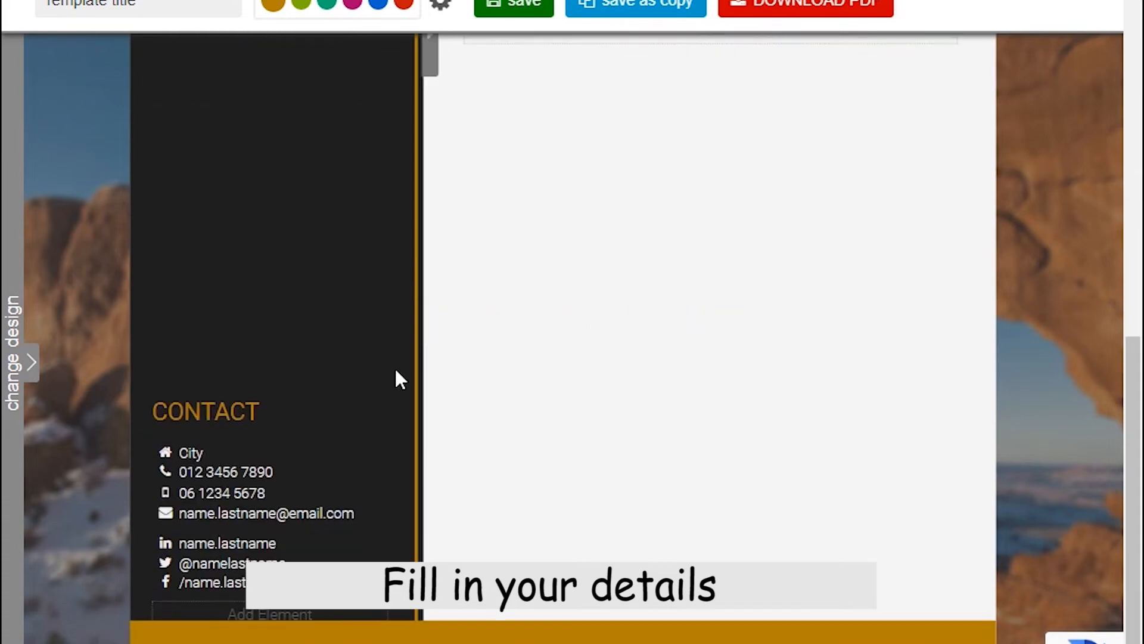
pyautogui.click(244, 372)
pyautogui.click(190, 313)
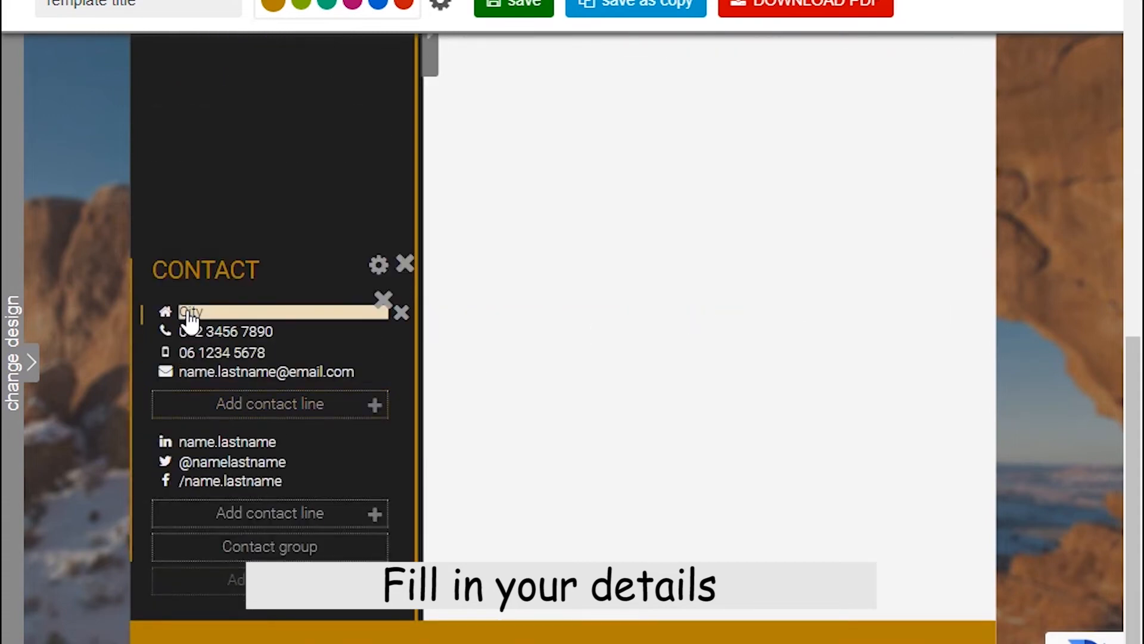
pyautogui.click(190, 314)
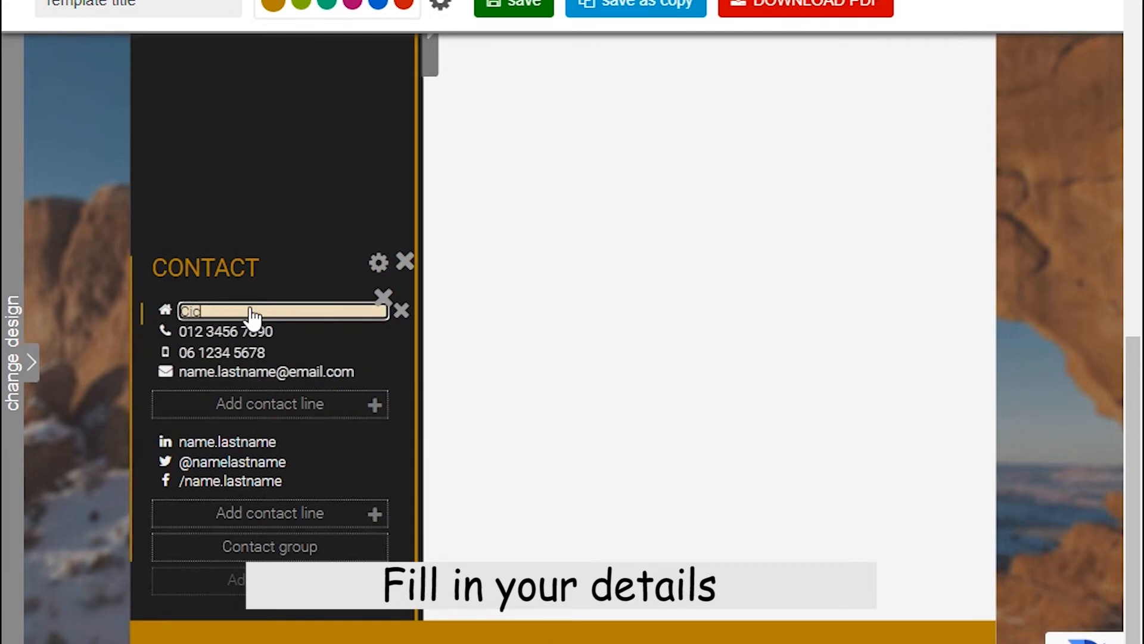
pyautogui.press('BackSpace')
pyautogui.press('BackSpace')
pyautogui.press('BackSpace')
pyautogui.write('C')
pyautogui.click(251, 331)
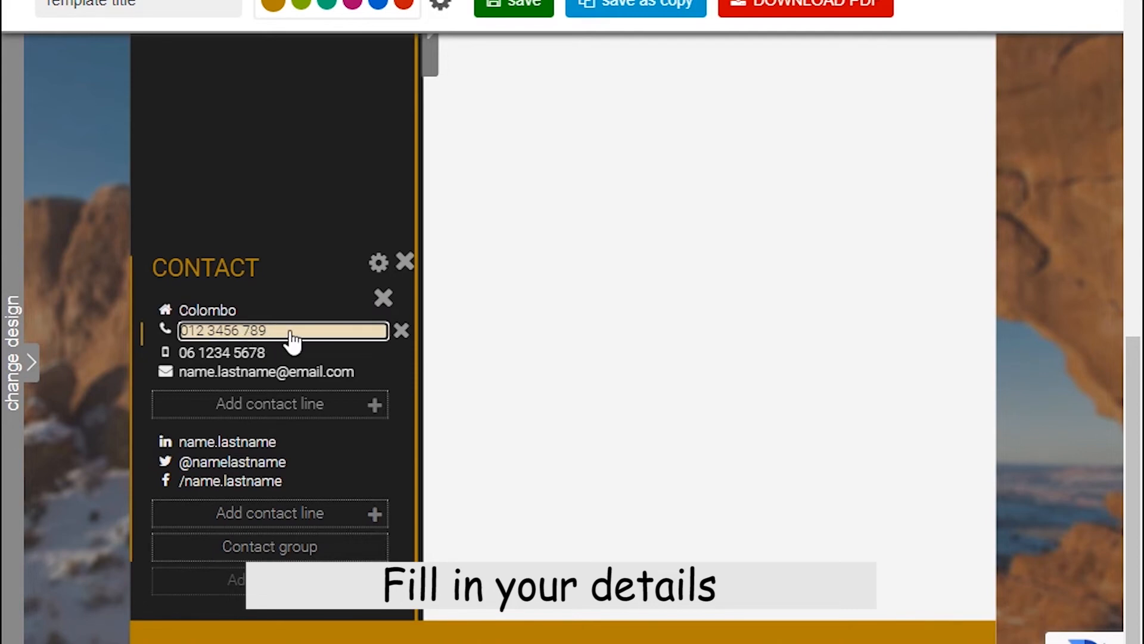
# Replace the sample phone and mobile numbers with new ones, leaving the e-mail unchanged.
pyautogui.press('BackSpace')
pyautogui.press('BackSpace')
pyautogui.press('BackSpace')
pyautogui.press('BackSpace')
pyautogui.press('BackSpace')
pyautogui.press('BackSpace')
pyautogui.press('BackSpace')
pyautogui.write('123456789')
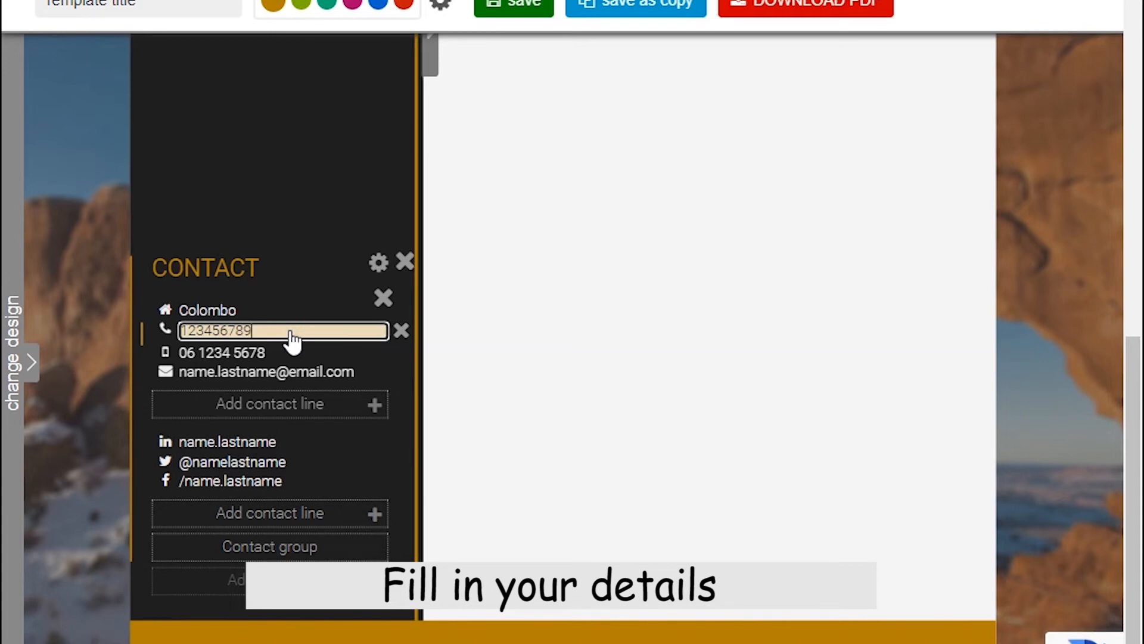
pyautogui.click(250, 352)
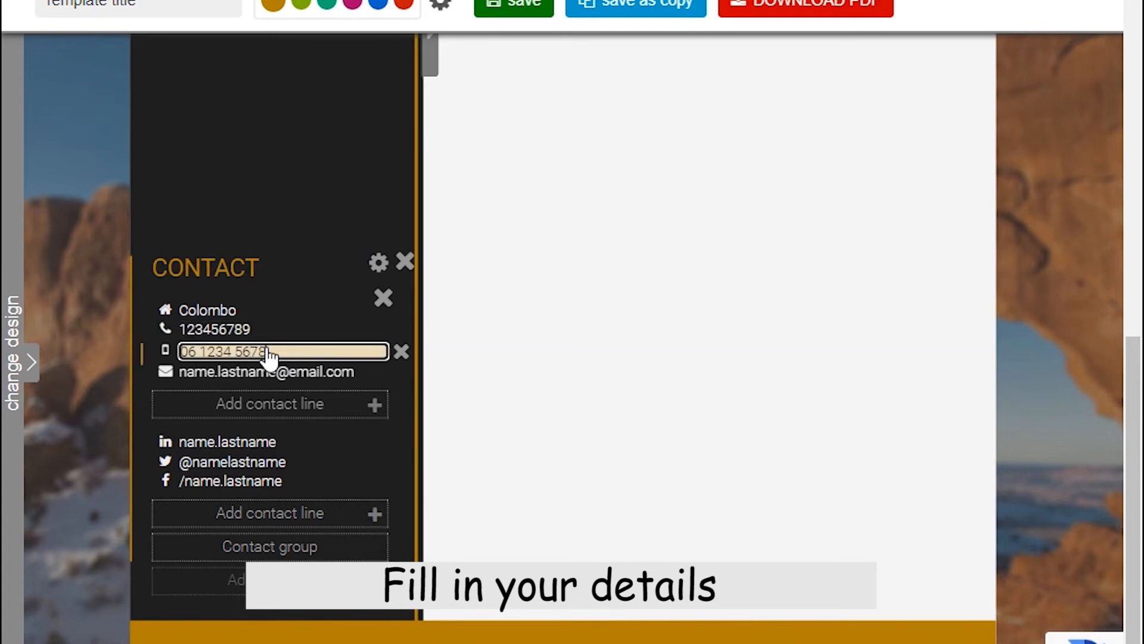
pyautogui.press('BackSpace')
pyautogui.press('BackSpace')
pyautogui.press('BackSpace')
pyautogui.press('BackSpace')
pyautogui.press('BackSpace')
pyautogui.press('BackSpace')
pyautogui.press('BackSpace')
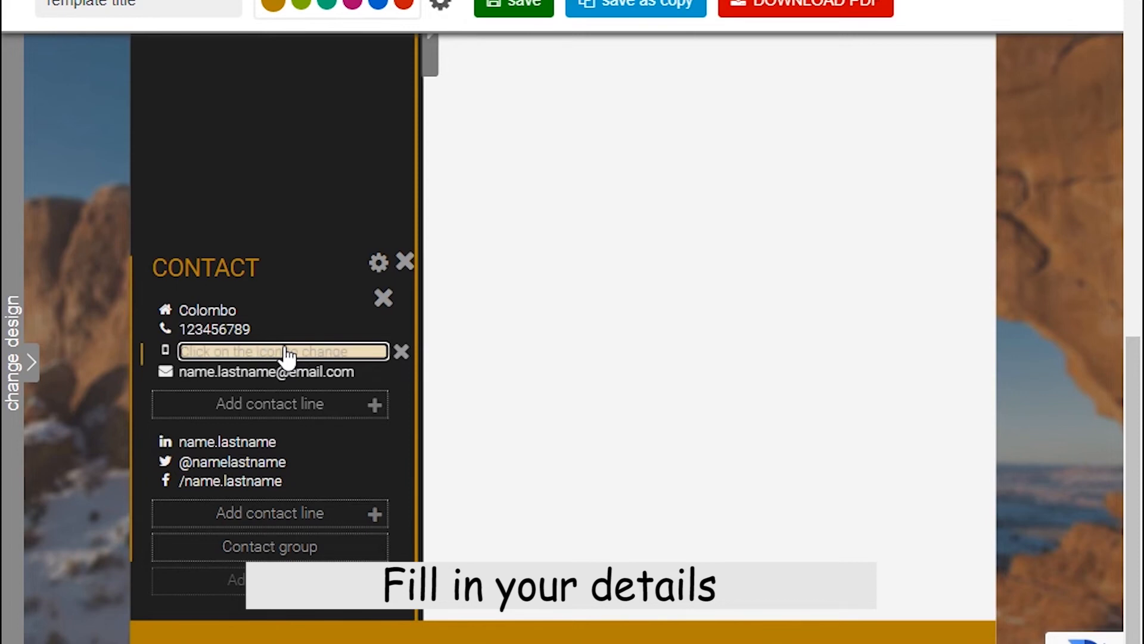
pyautogui.write('0123456789')
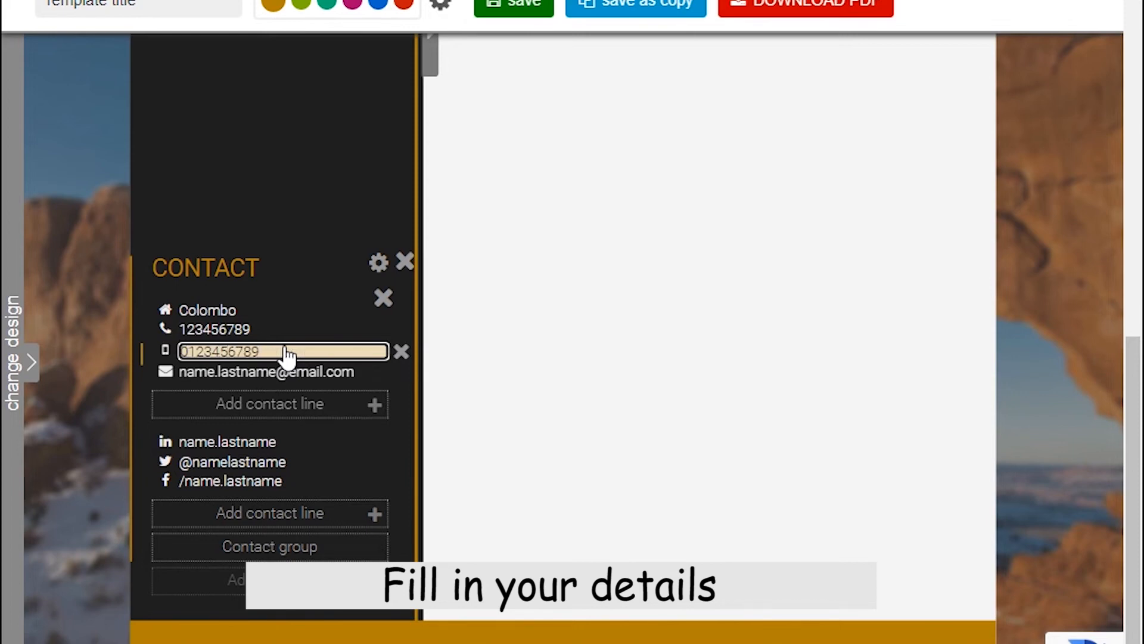
pyautogui.click(273, 372)
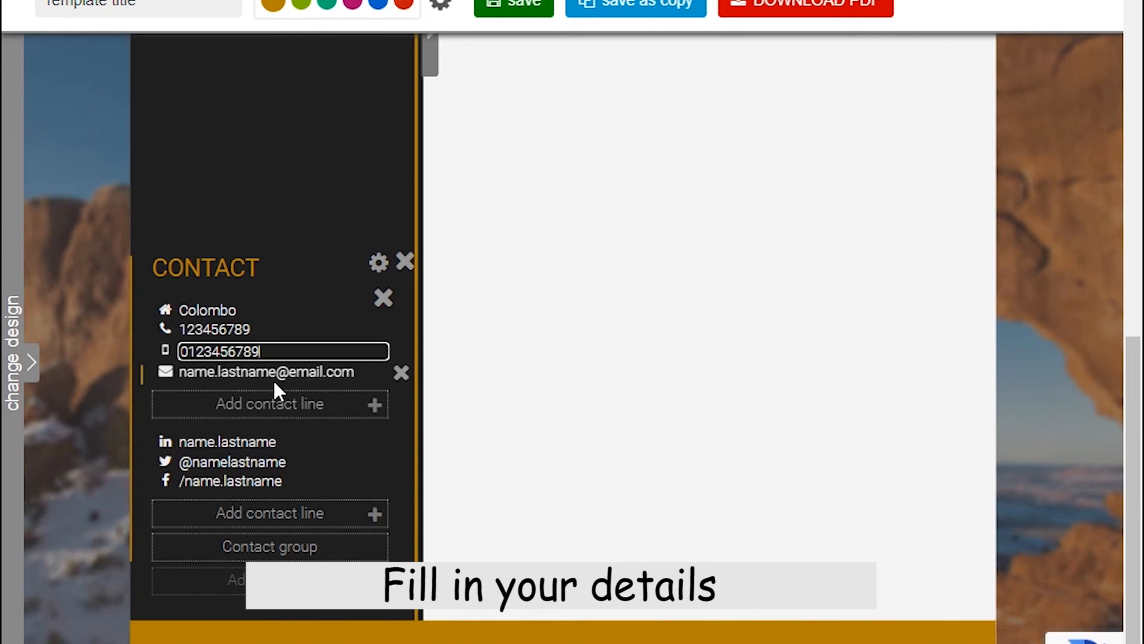
pyautogui.click(271, 373)
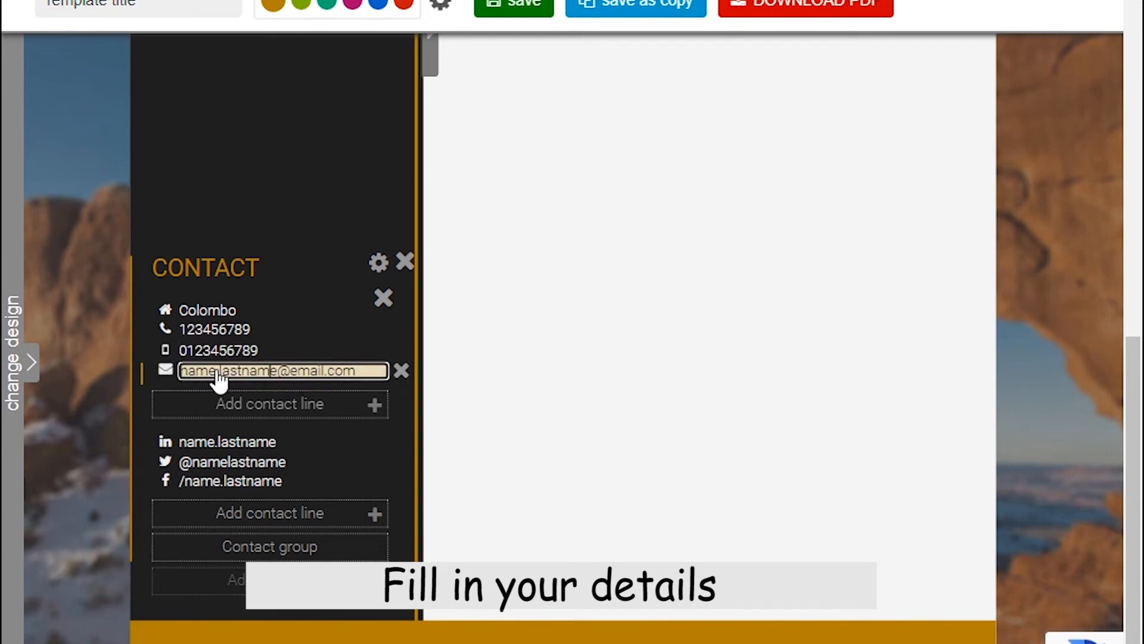
pyautogui.click(355, 406)
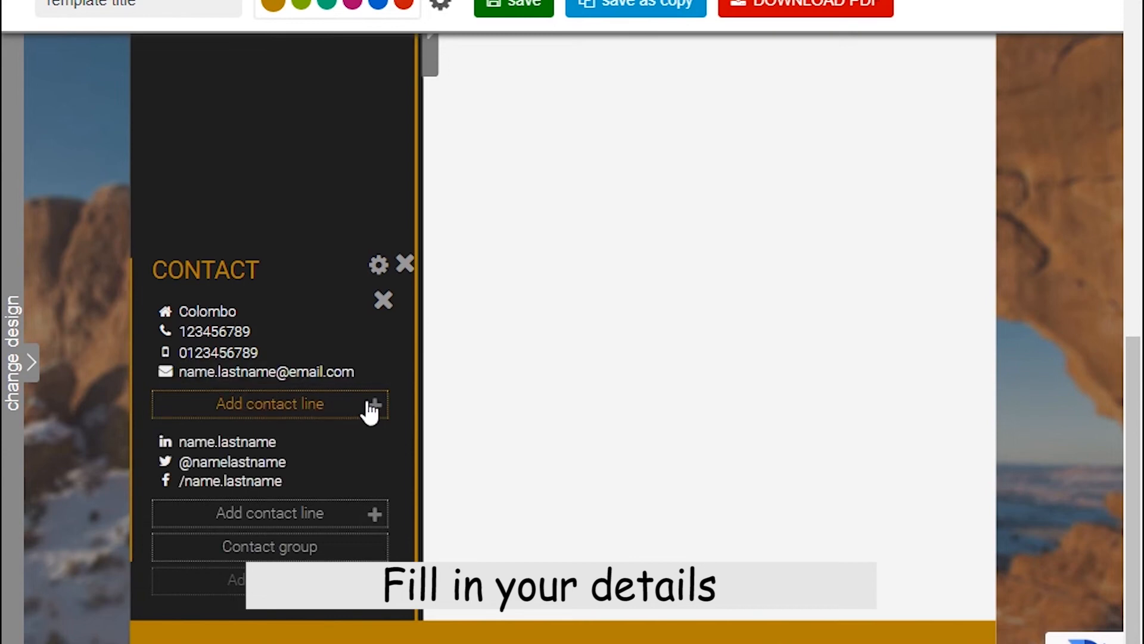
# Add one new contact line with a paper-plane icon and the text abcd.
pyautogui.click(374, 407)
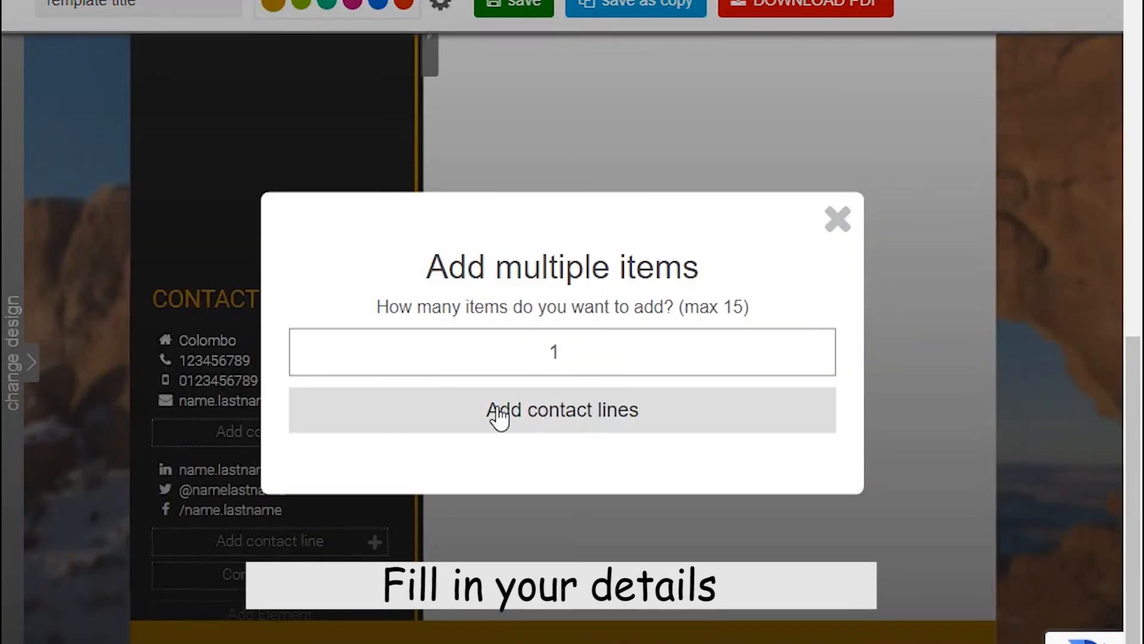
pyautogui.click(583, 404)
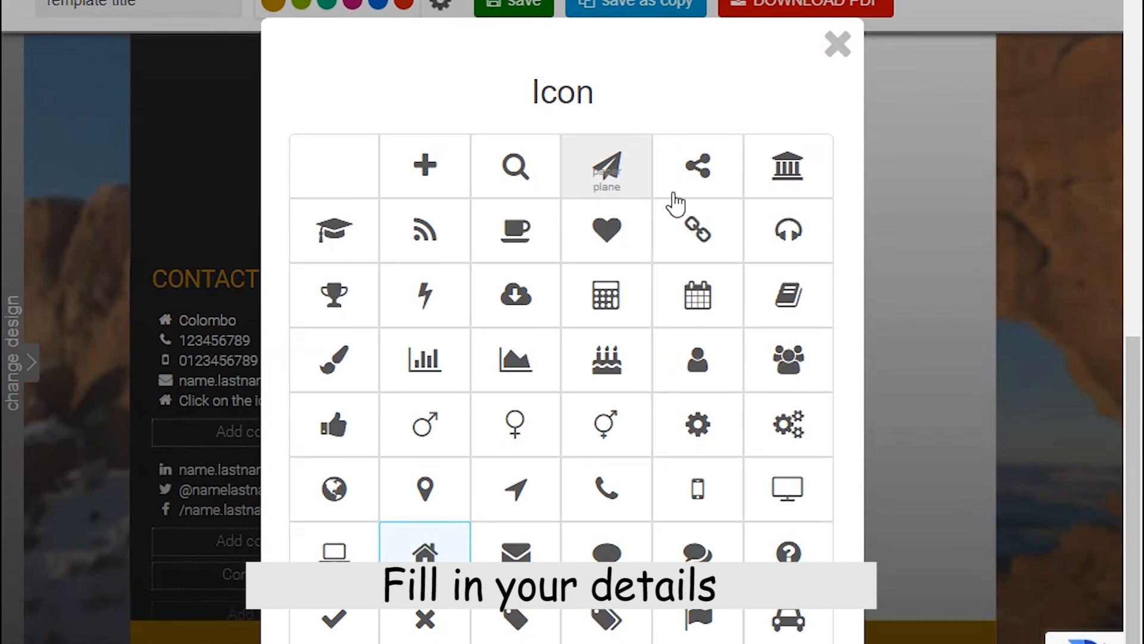
pyautogui.scroll(-4, 544, 492)
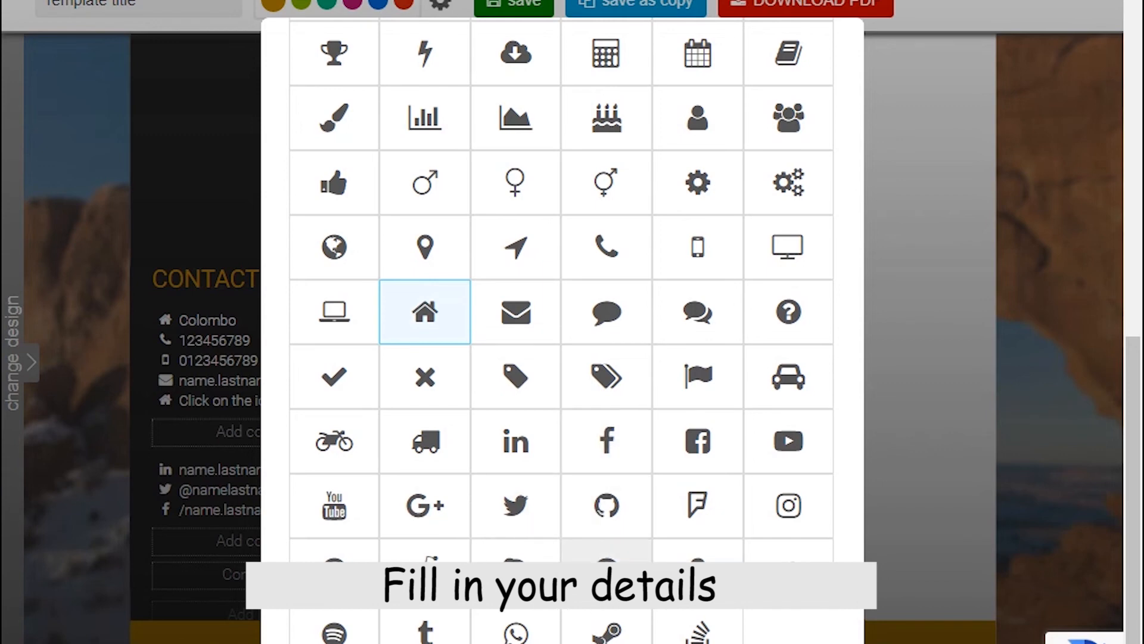
pyautogui.scroll(4, 682, 388)
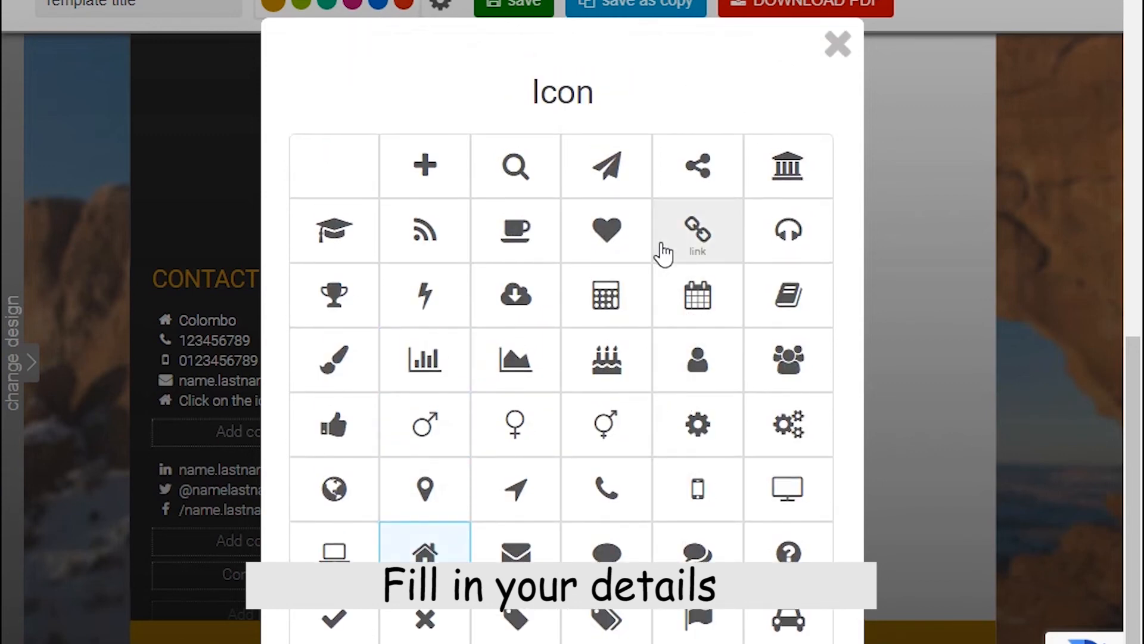
pyautogui.click(606, 165)
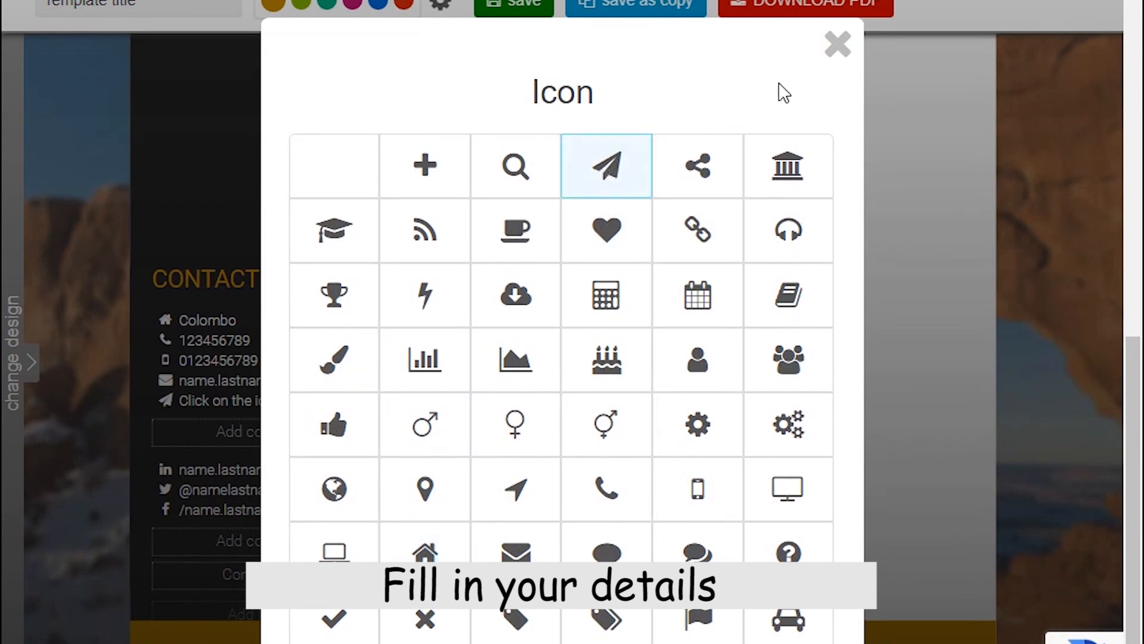
pyautogui.click(837, 48)
pyautogui.scroll(-1, 266, 409)
pyautogui.click(227, 372)
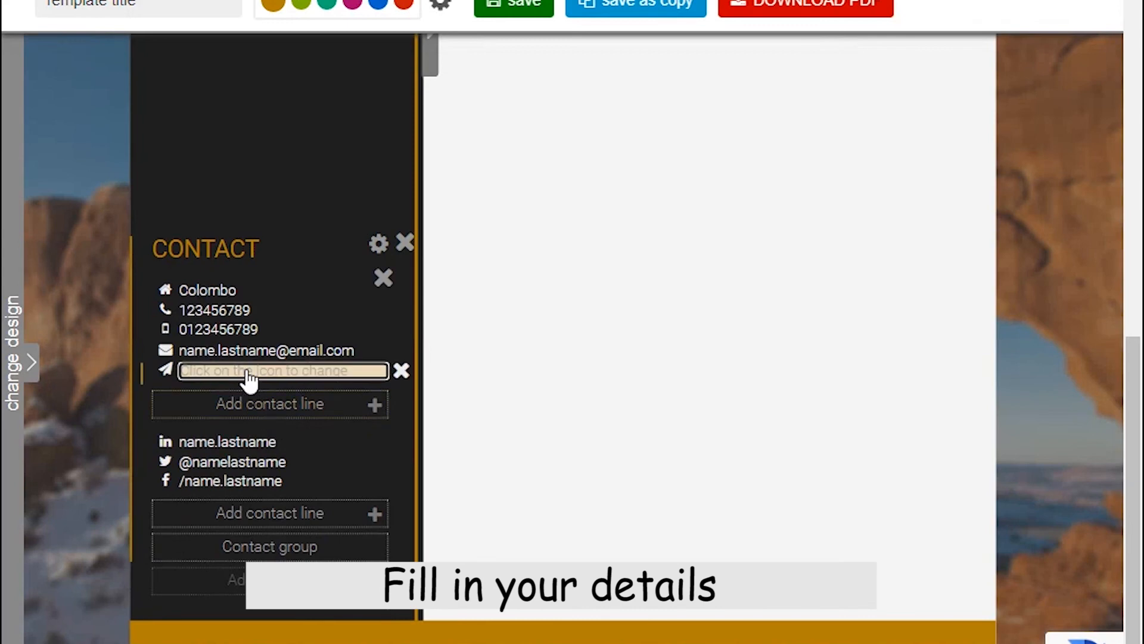
pyautogui.write('e')
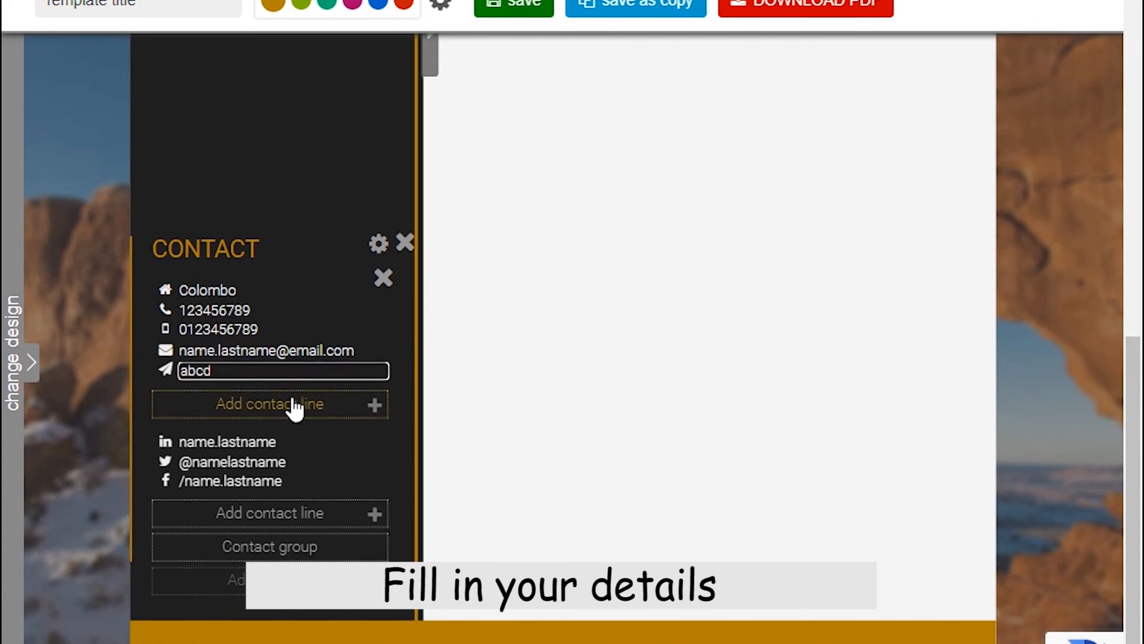
# Change the LinkedIn contact line to abcd, leaving Twitter and Facebook unchanged.
pyautogui.click(333, 447)
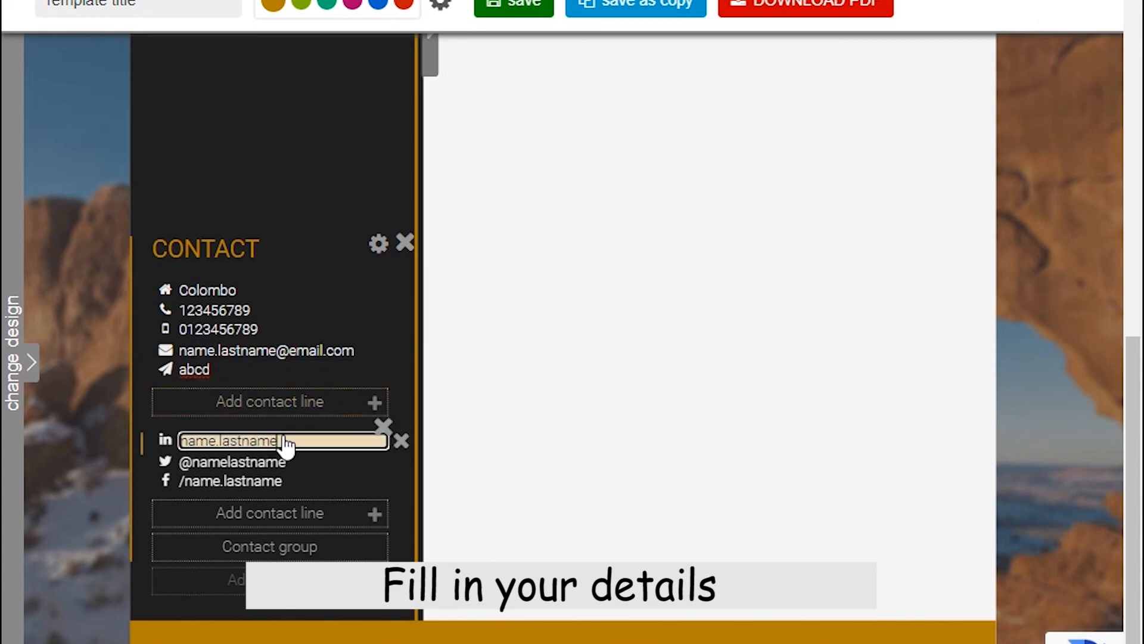
pyautogui.press('BackSpace')
pyautogui.press('BackSpace')
pyautogui.press('BackSpace')
pyautogui.press('BackSpace')
pyautogui.press('BackSpace')
pyautogui.press('BackSpace')
pyautogui.press('BackSpace')
pyautogui.press('BackSpace')
pyautogui.press('BackSpace')
pyautogui.press('BackSpace')
pyautogui.press('BackSpace')
pyautogui.press('BackSpace')
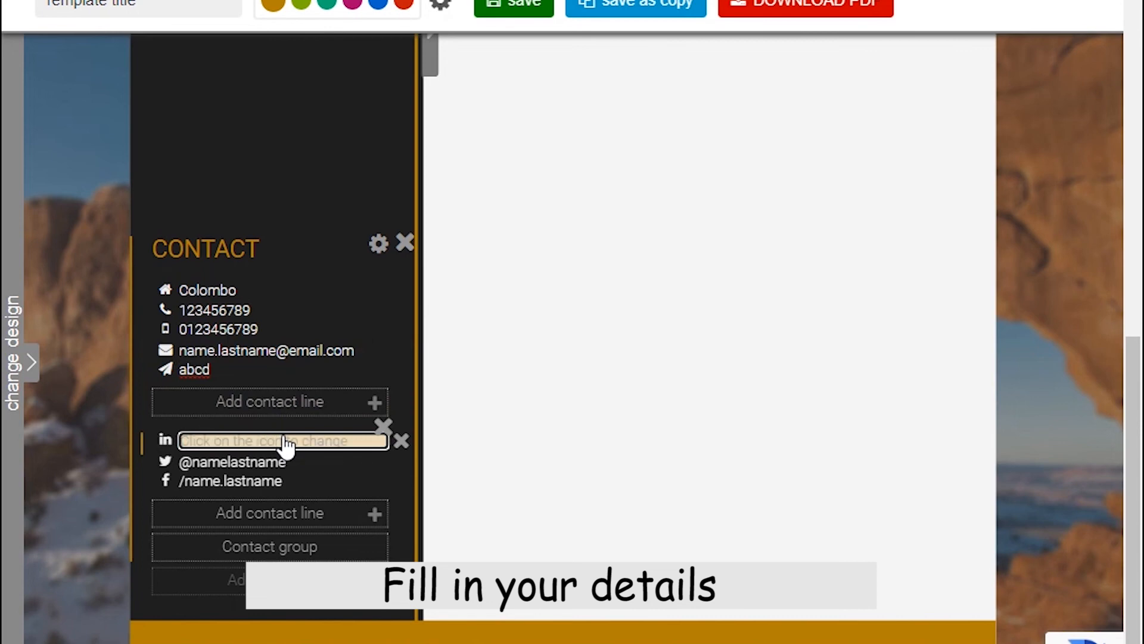
pyautogui.write('abcd')
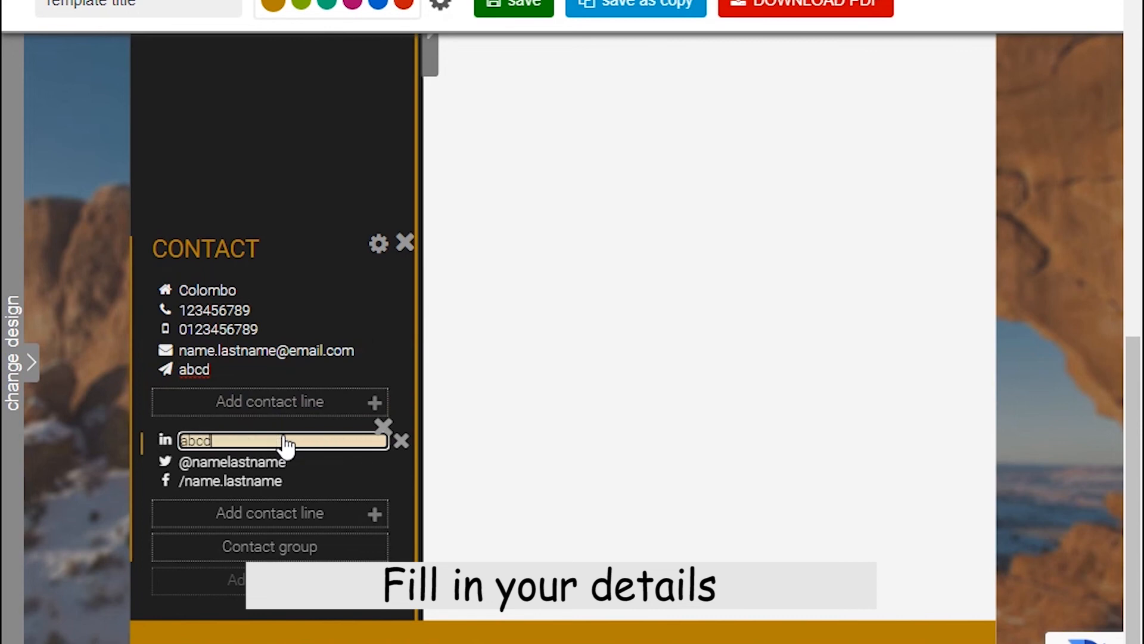
pyautogui.click(268, 480)
pyautogui.click(272, 462)
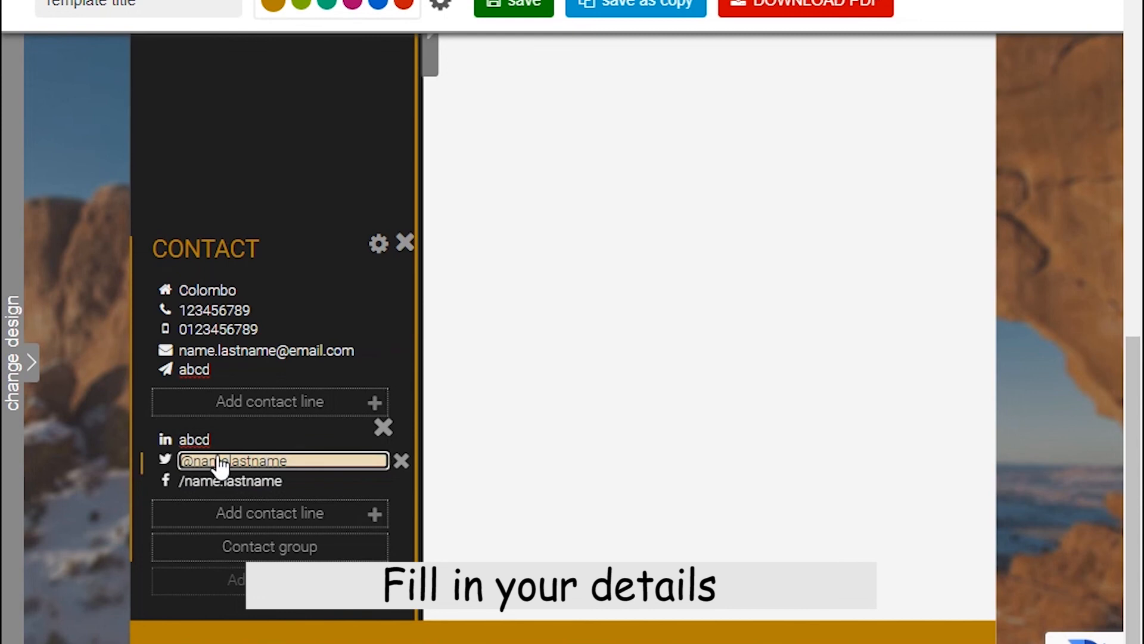
pyautogui.click(253, 481)
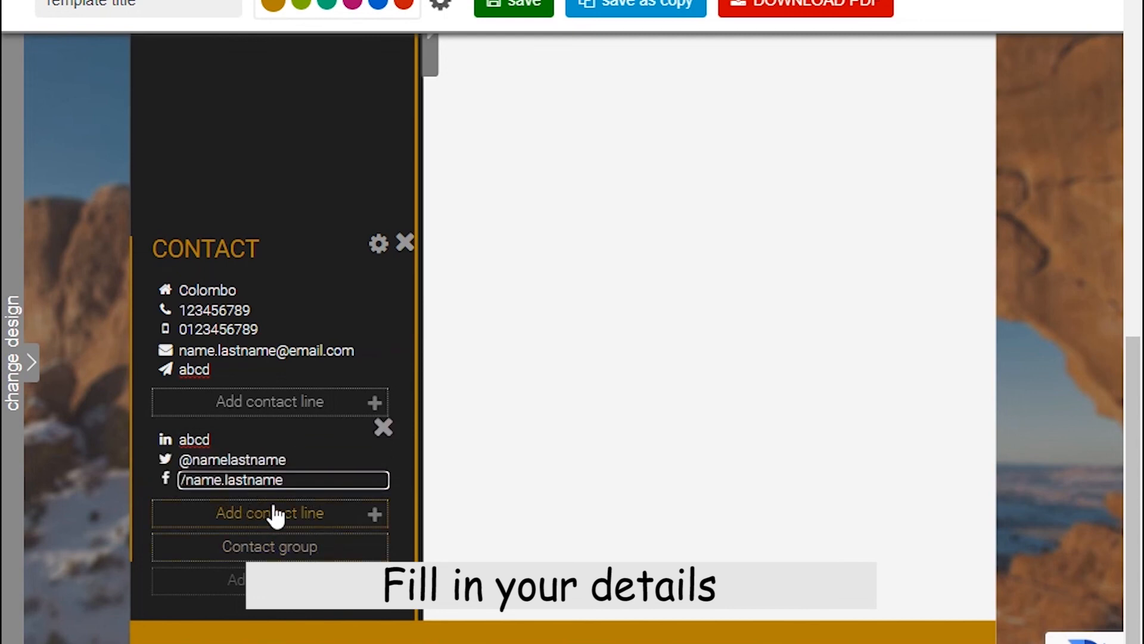
pyautogui.click(311, 514)
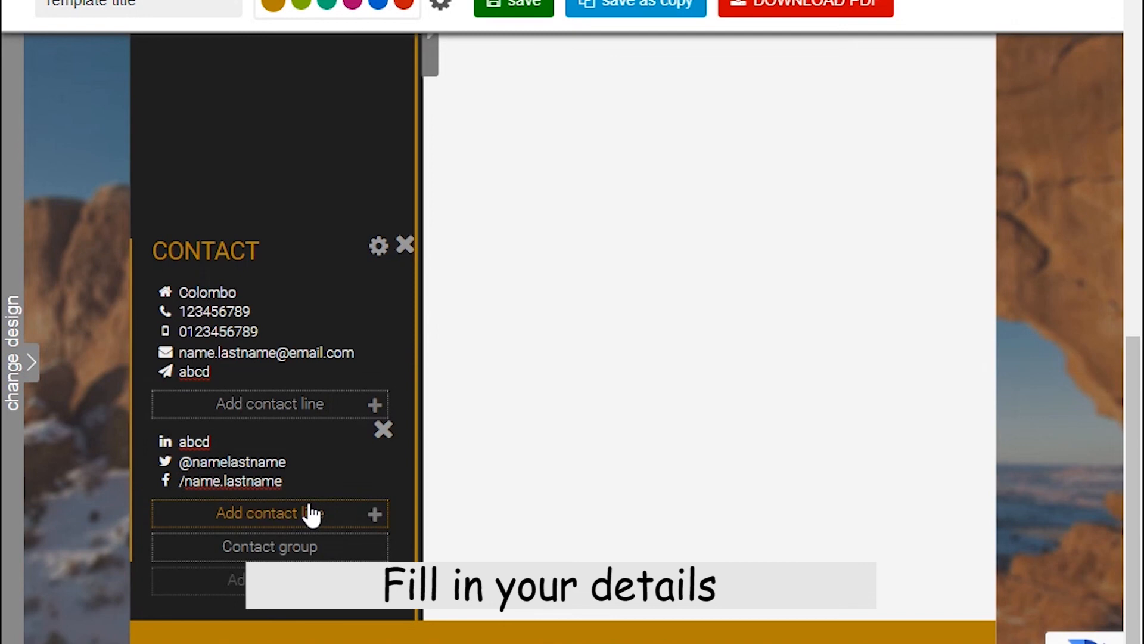
pyautogui.scroll(10, 643, 498)
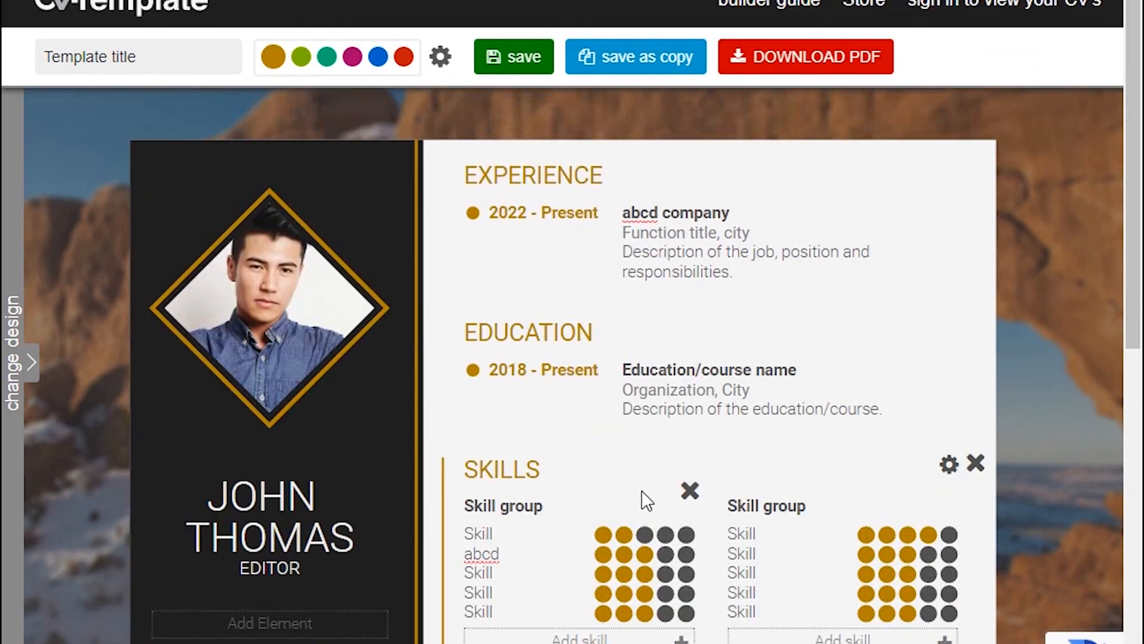
# Download the CV as a PDF named my-cv into the Documents folder.
pyautogui.click(790, 57)
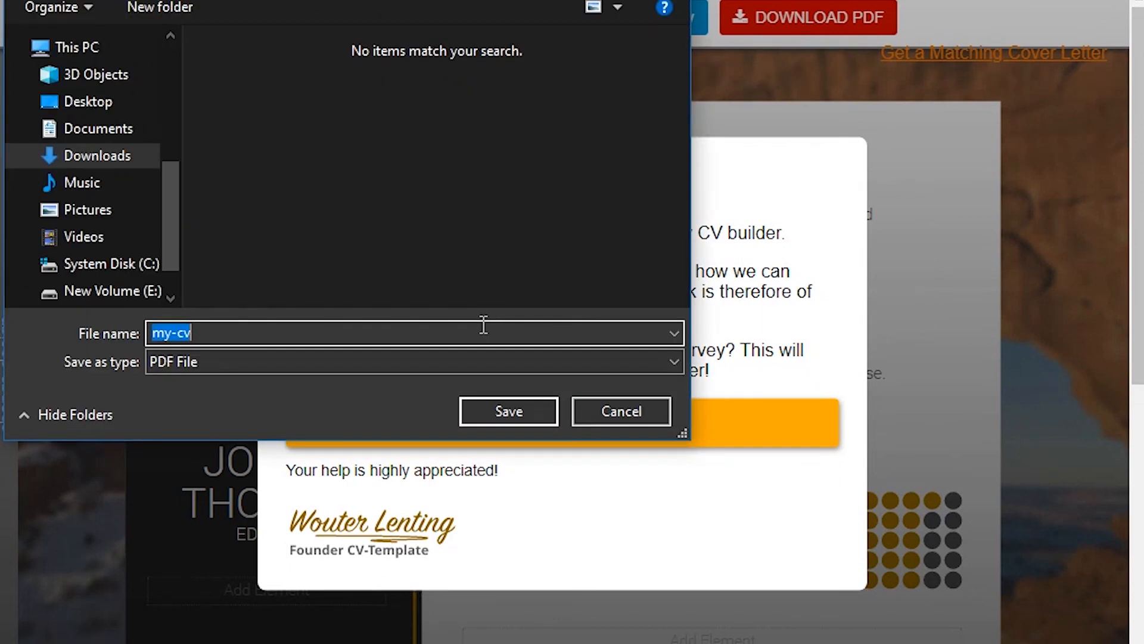
pyautogui.click(96, 132)
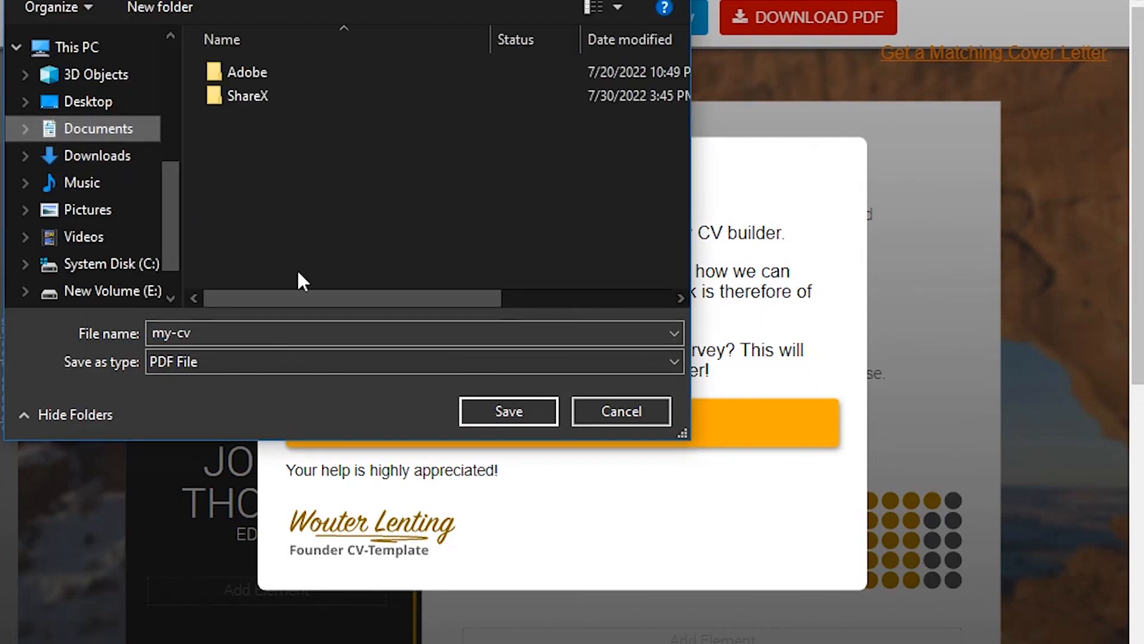
pyautogui.click(497, 411)
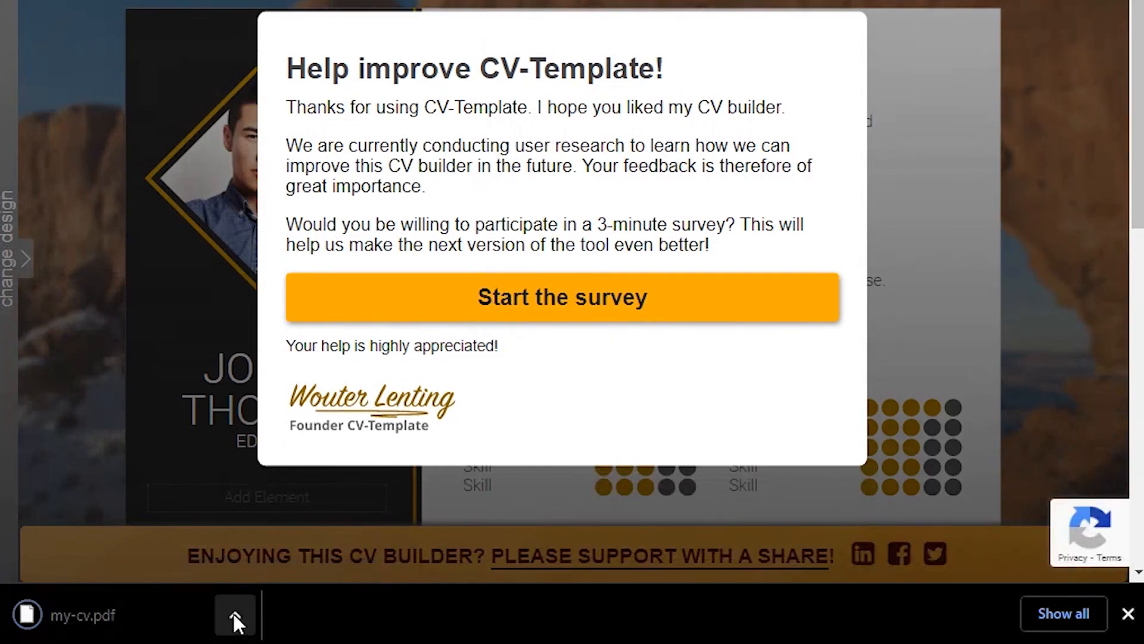
# Open my-cv.pdf from the download bar in the browser's PDF viewer.
pyautogui.click(237, 615)
pyautogui.click(302, 444)
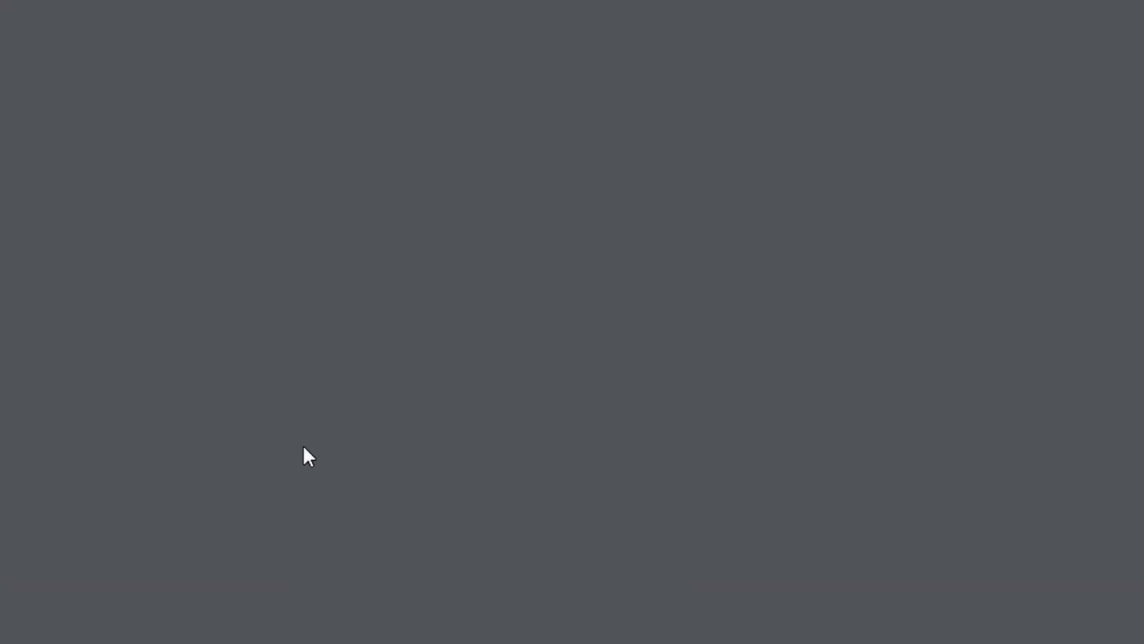
pyautogui.scroll(-6, 718, 453)
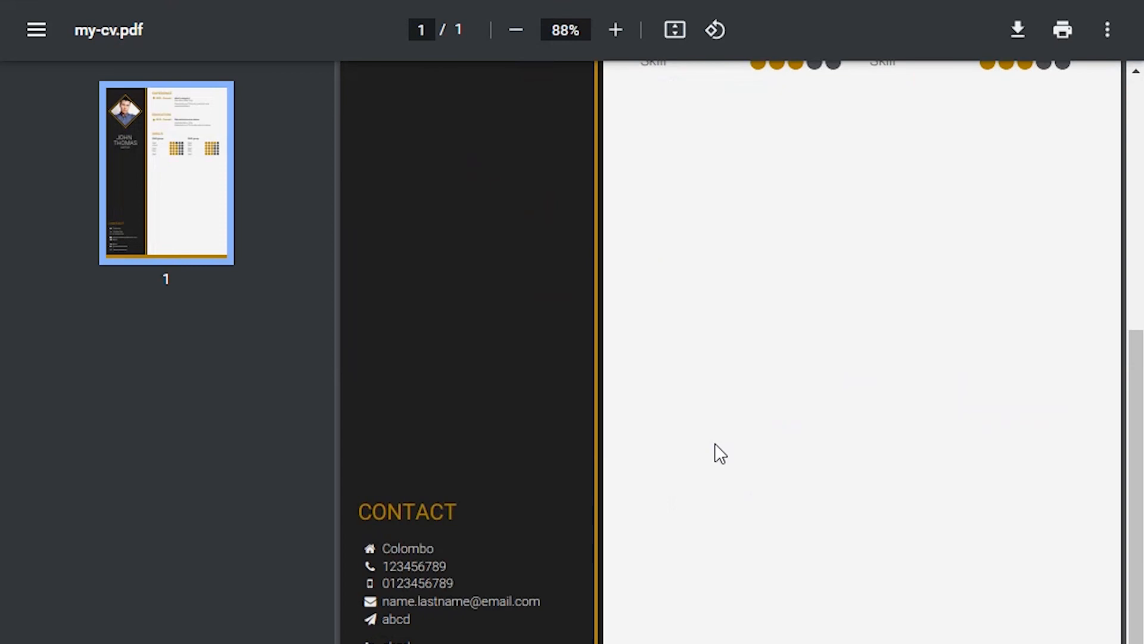
pyautogui.scroll(6, 718, 453)
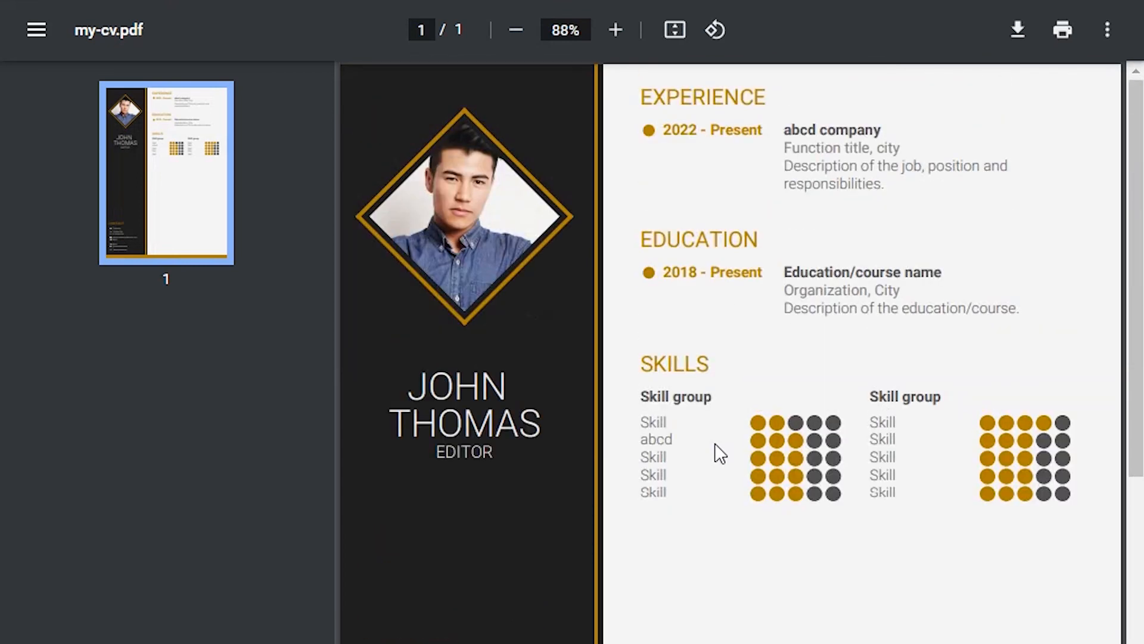